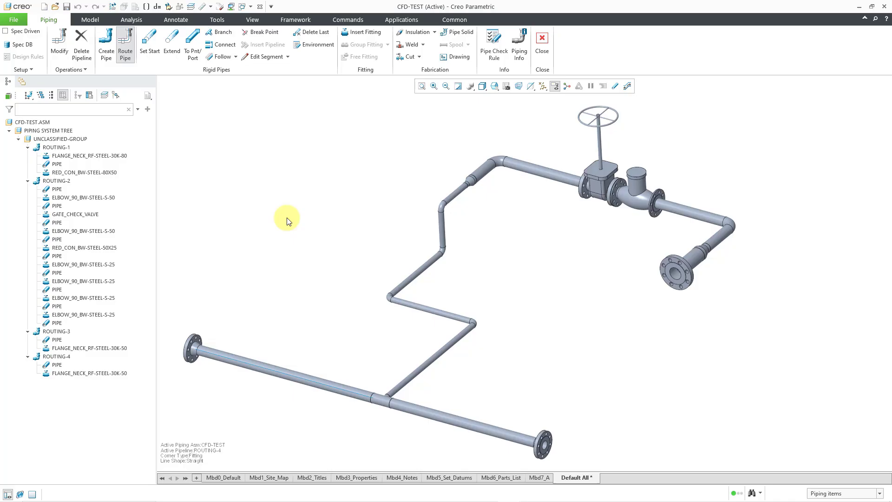
Switch to the PIPING-TEST-SYSTEM drawing and insert a table of four columns and two rows on Sheet 2, below the valve end of the piping view.
click(242, 6)
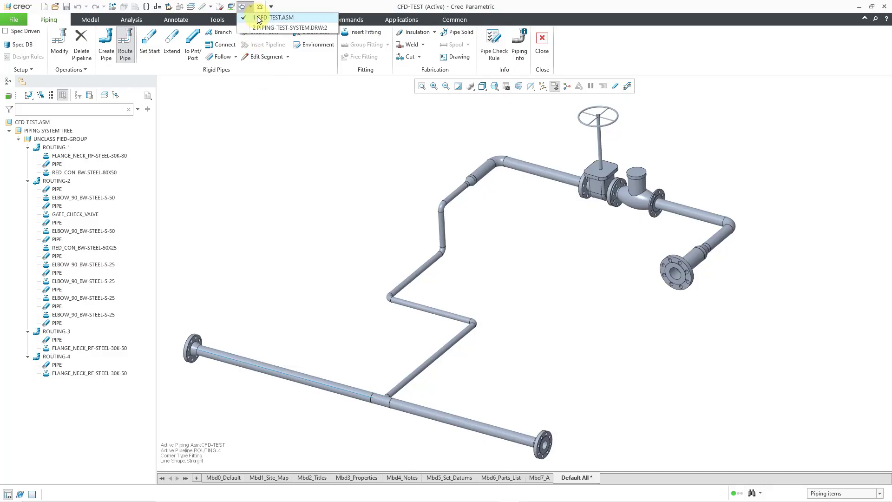
click(279, 27)
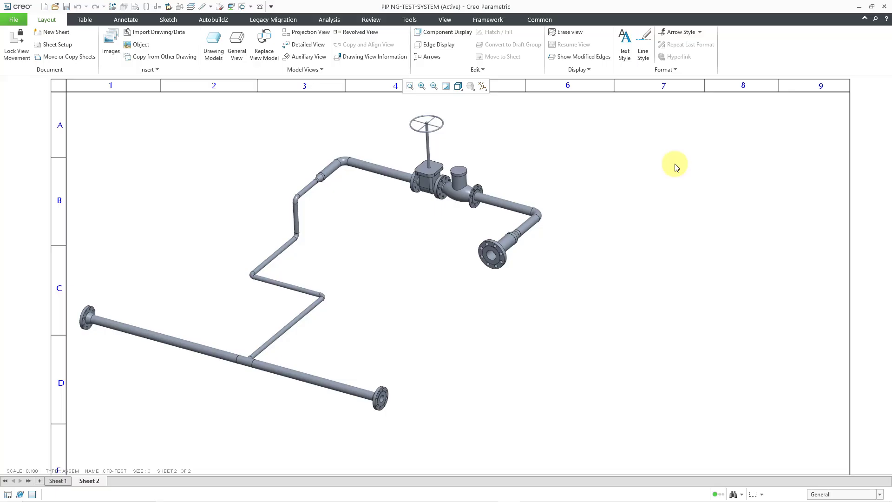
click(82, 19)
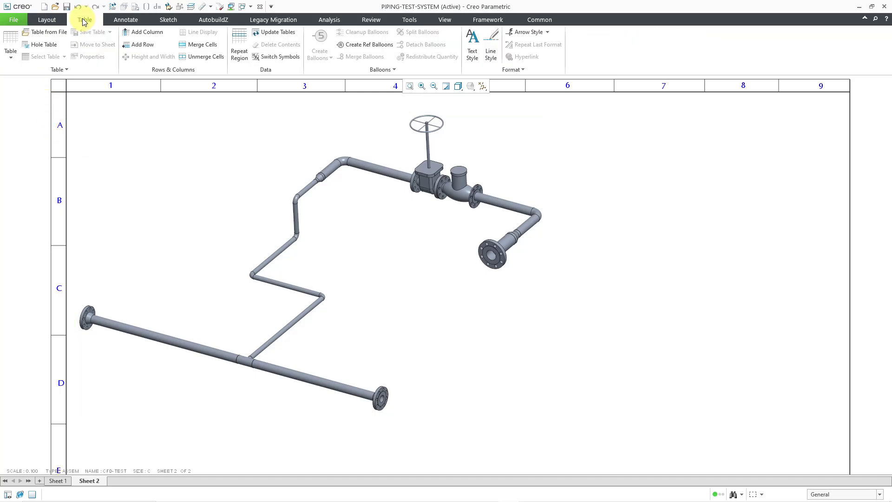
click(12, 60)
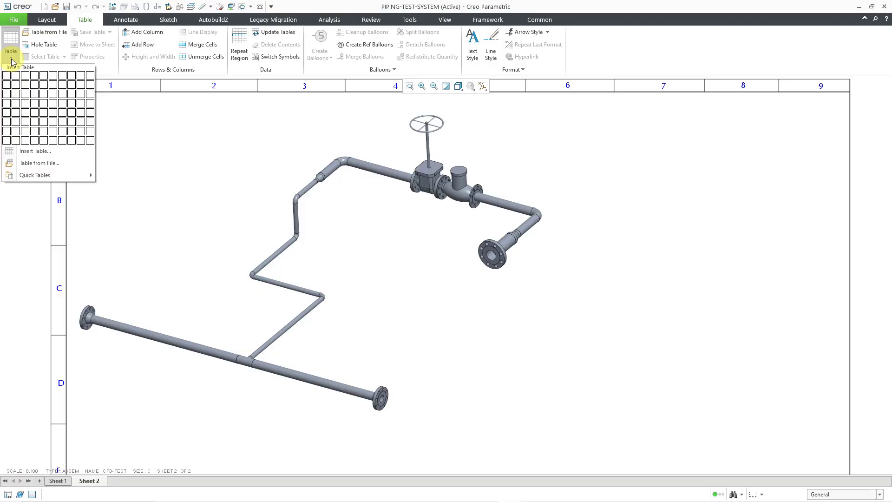
click(36, 85)
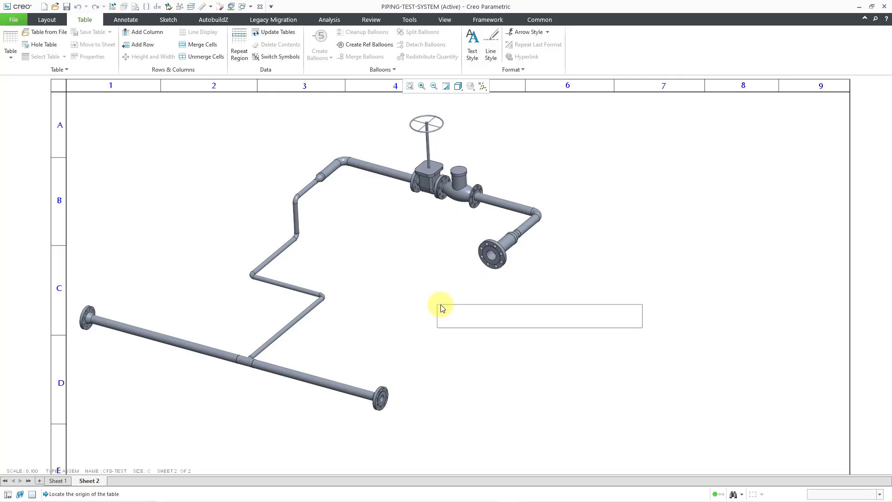
click(440, 305)
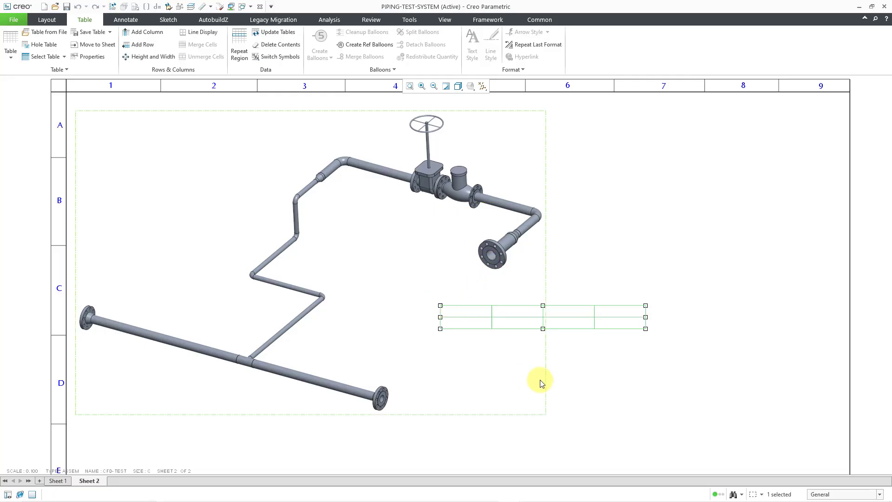
click(735, 398)
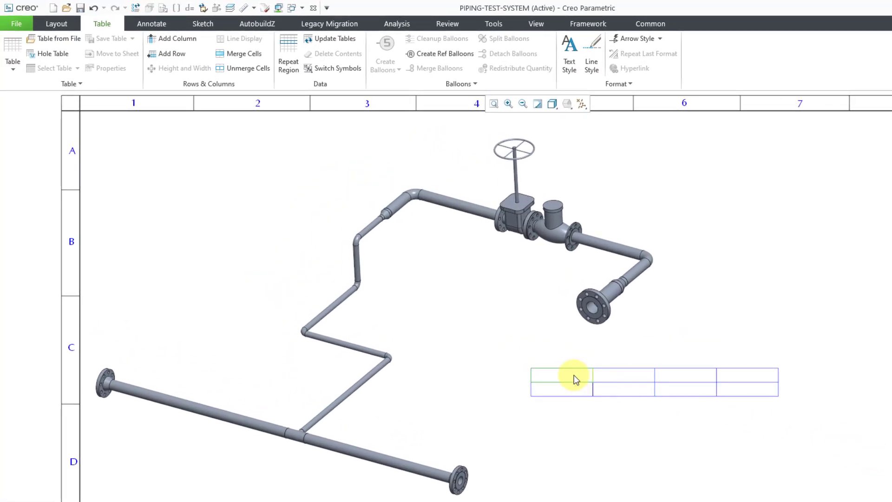
Enter the heading INDEX in the first cell of the table's upper row, centred horizontally with a text height of 0.125.
click(573, 375)
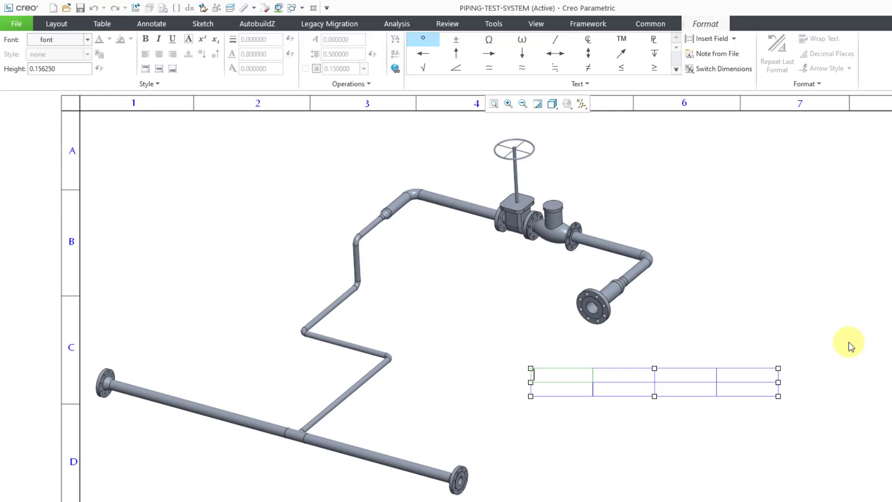
text(INDEX)
click(447, 167)
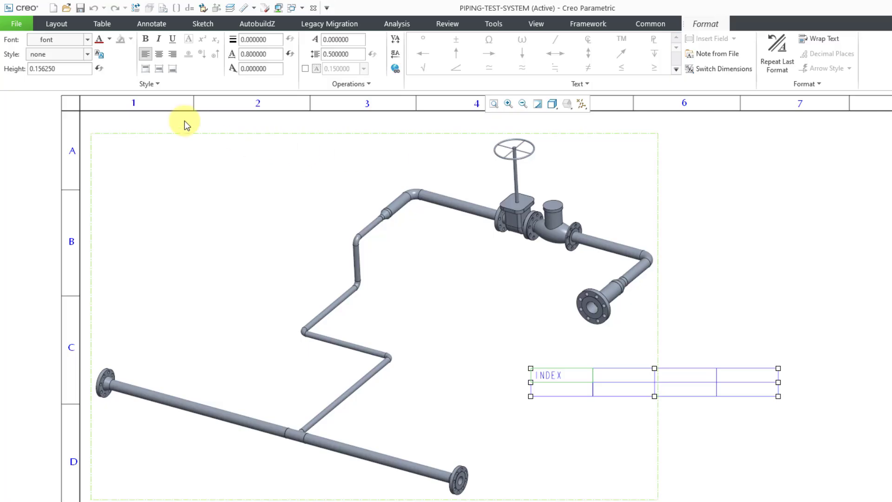
click(159, 54)
click(72, 70)
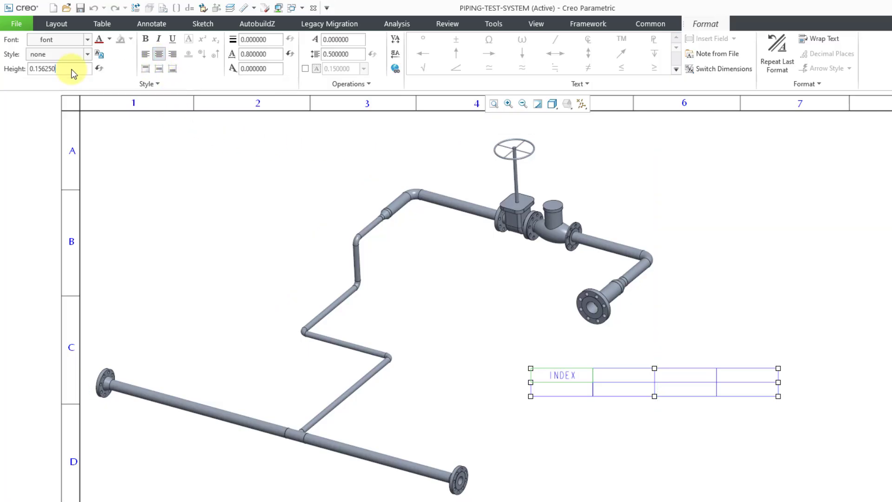
double_click(71, 69)
text(.125)
key(Return)
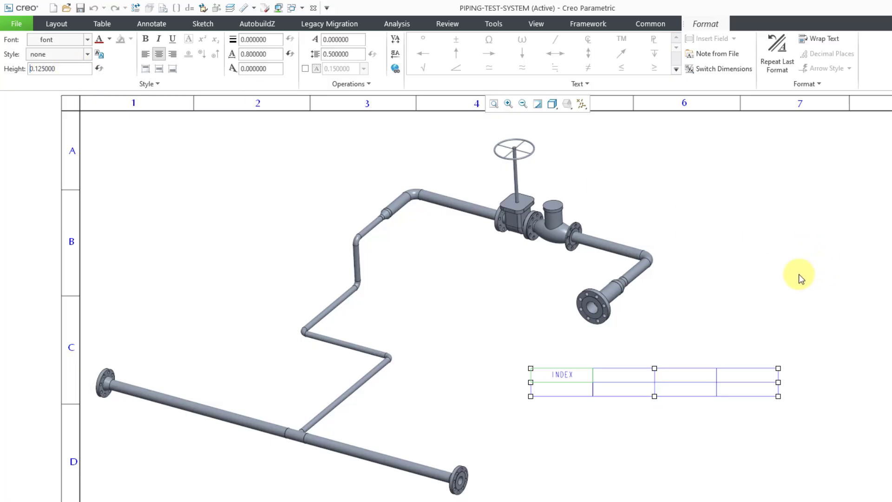
Enter the heading STOCK NAME in the second cell of the upper row, centred horizontally with a text height of 0.125.
click(635, 374)
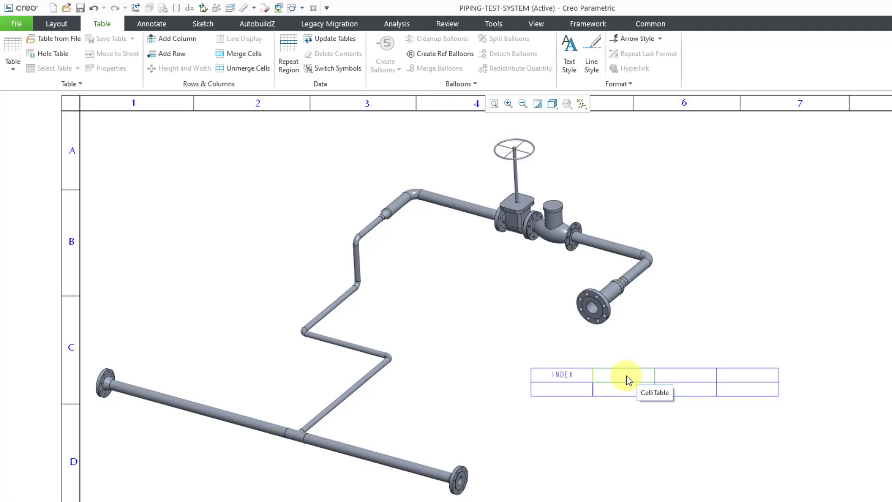
double_click(626, 375)
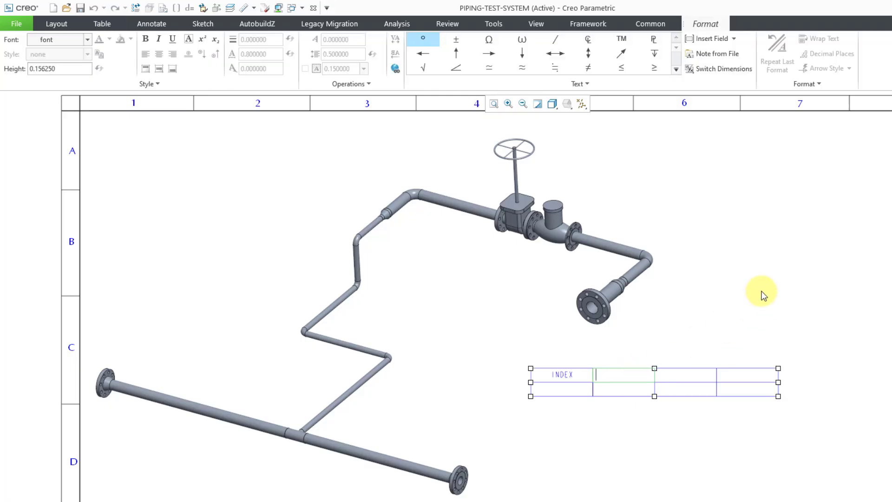
text(STOC)
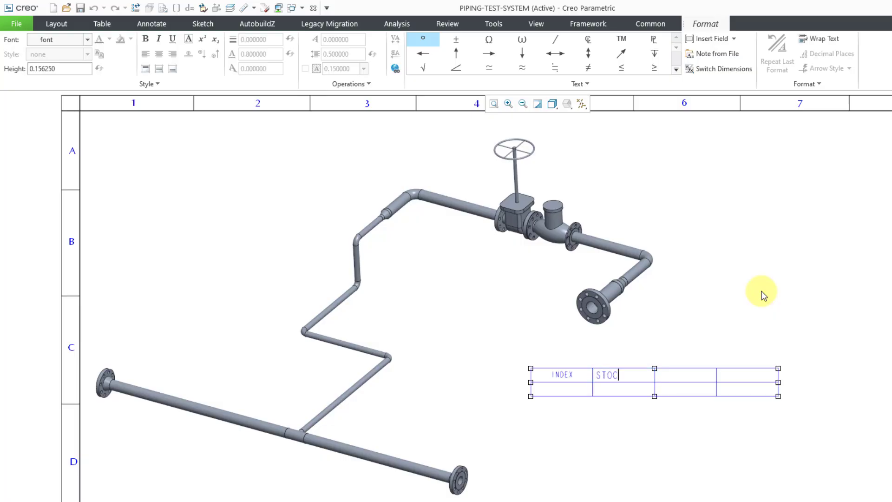
text(K NAME)
click(854, 261)
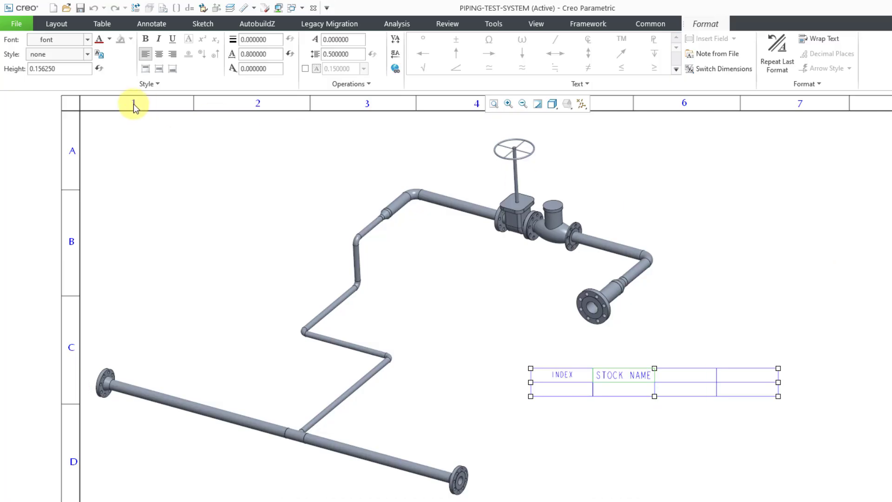
click(159, 55)
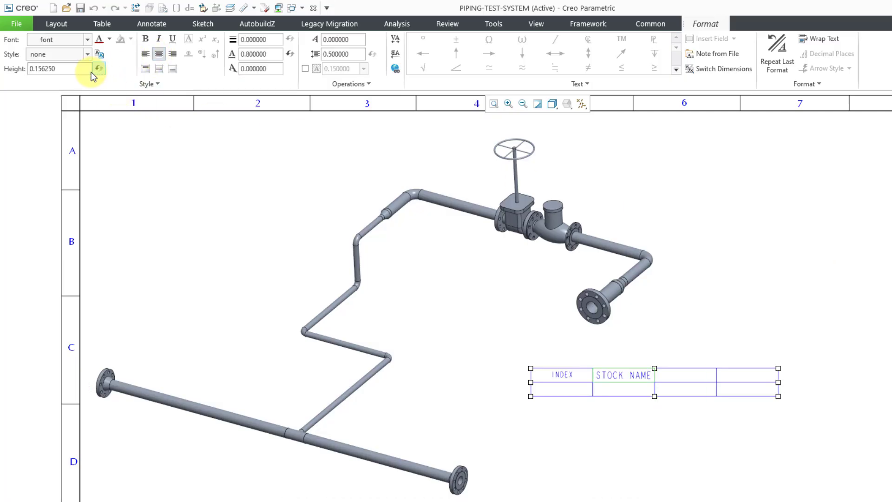
double_click(74, 73)
text(.125)
key(Return)
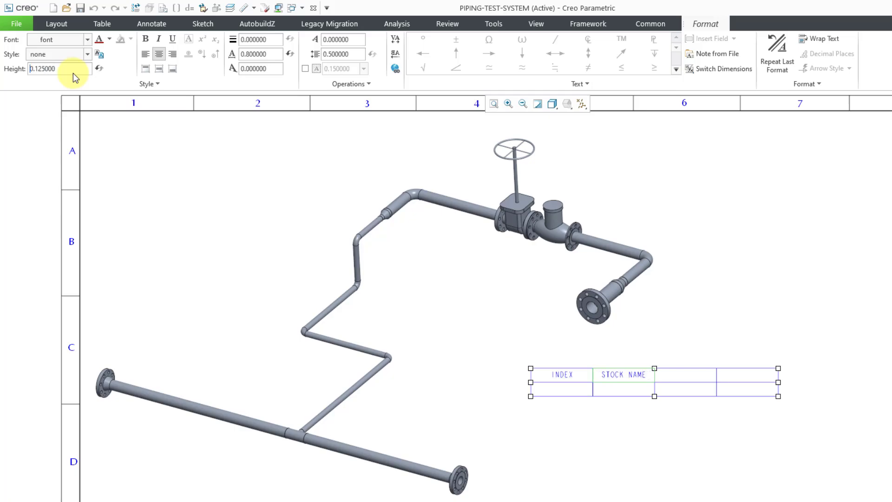
click(857, 337)
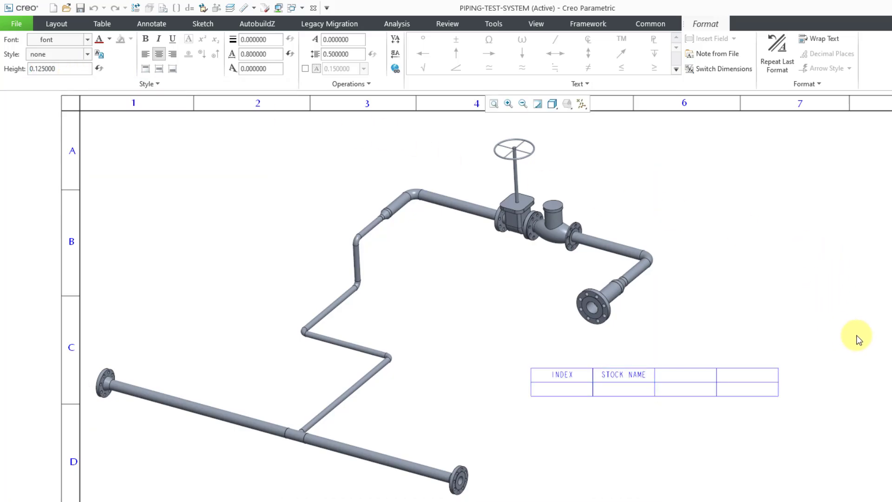
Set the width of the STOCK NAME column to 20 drawing units.
right_click(649, 381)
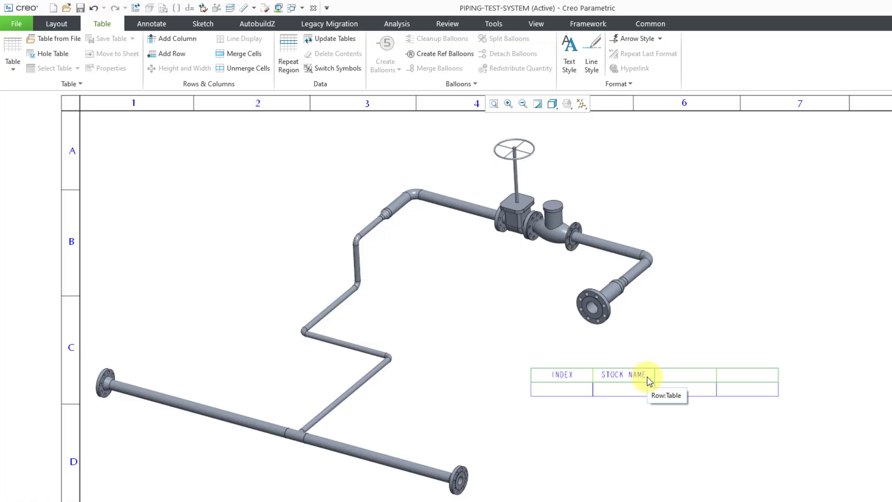
right_click(649, 380)
click(650, 380)
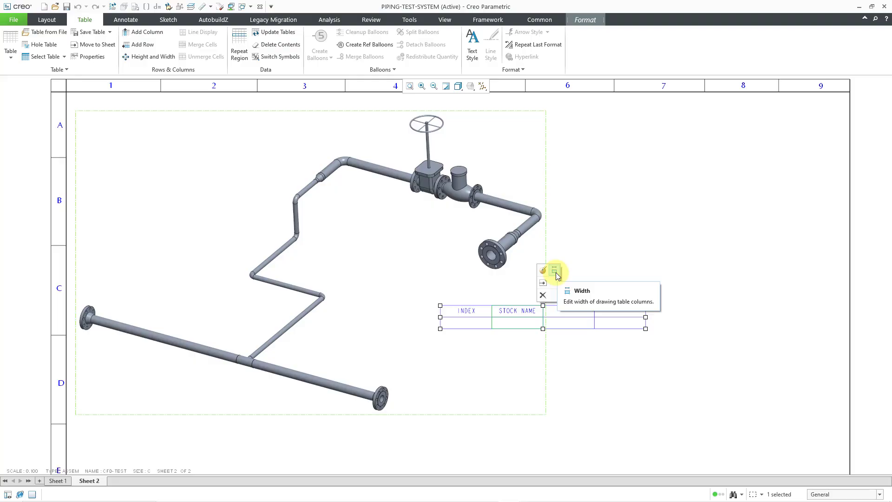
click(555, 271)
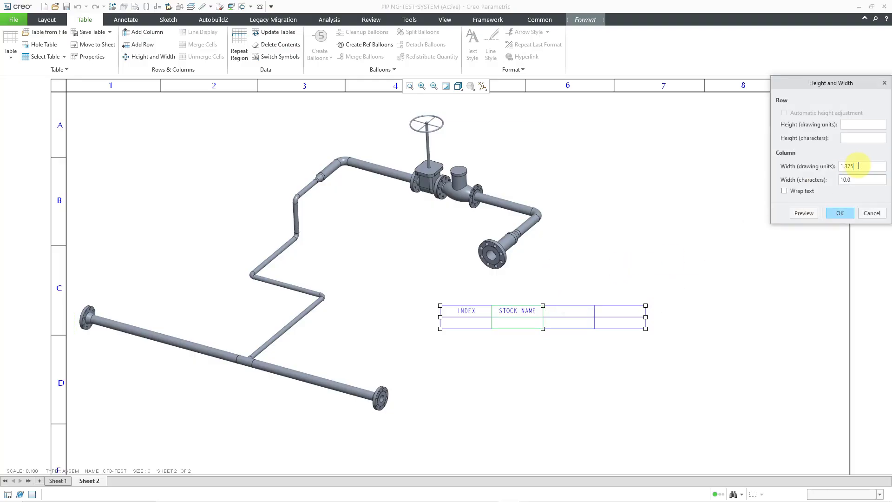
drag(859, 166, 833, 168)
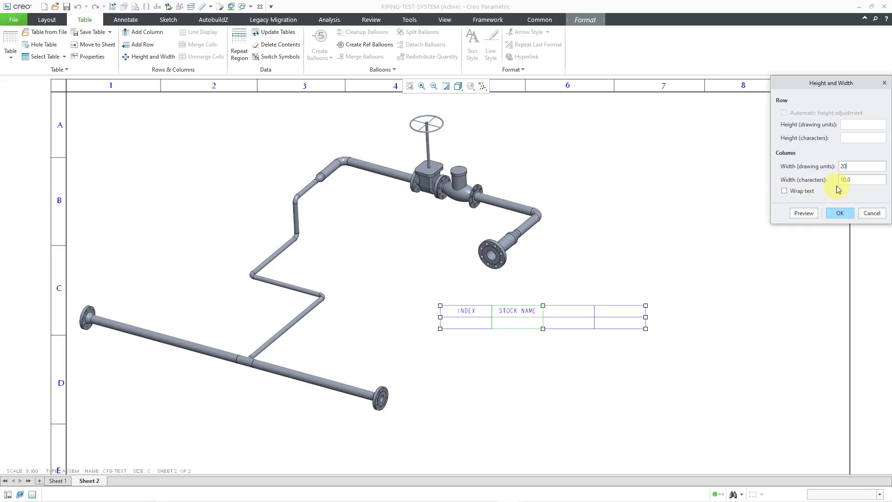
text(20)
click(831, 213)
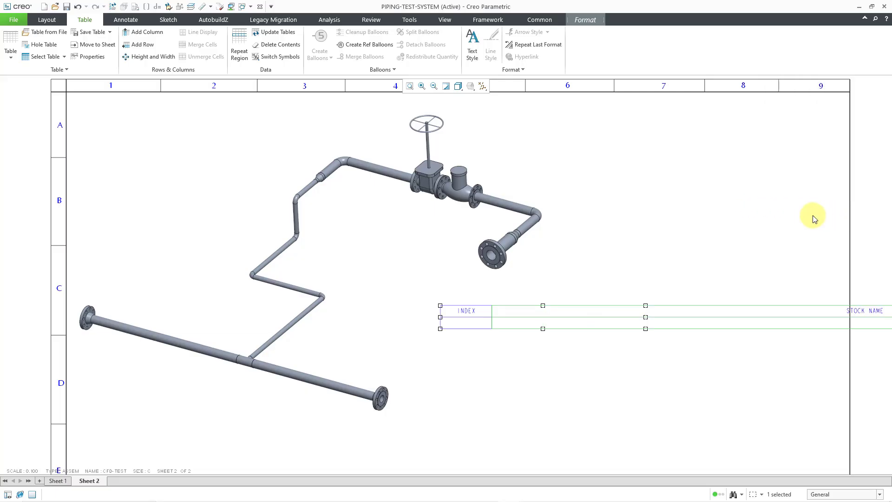
Set the width of the STOCK NAME column to 20 characters.
right_click(642, 250)
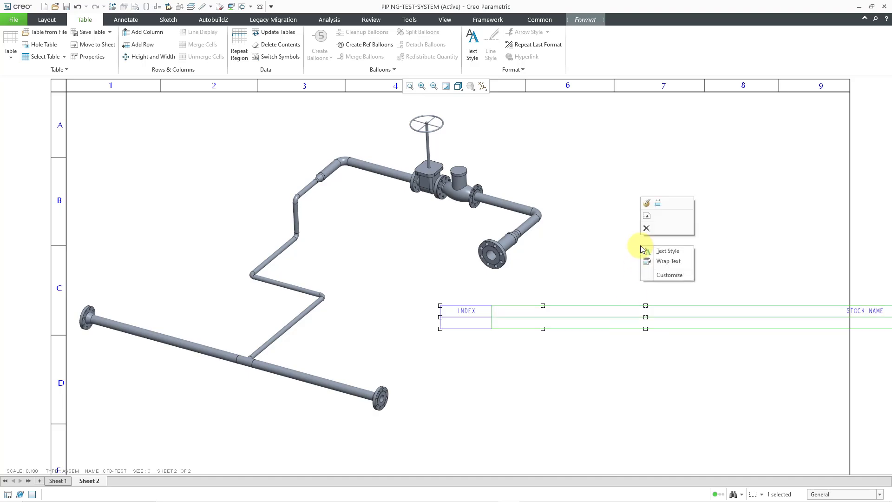
click(662, 204)
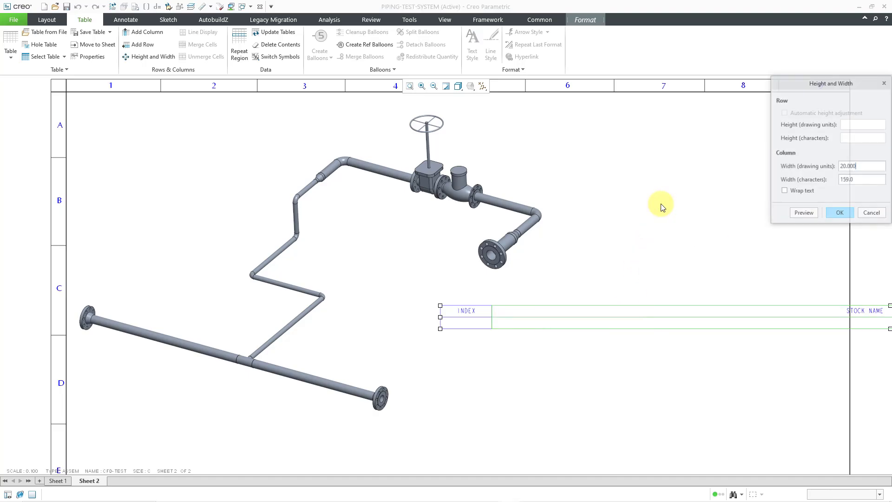
click(866, 166)
drag(865, 182, 811, 181)
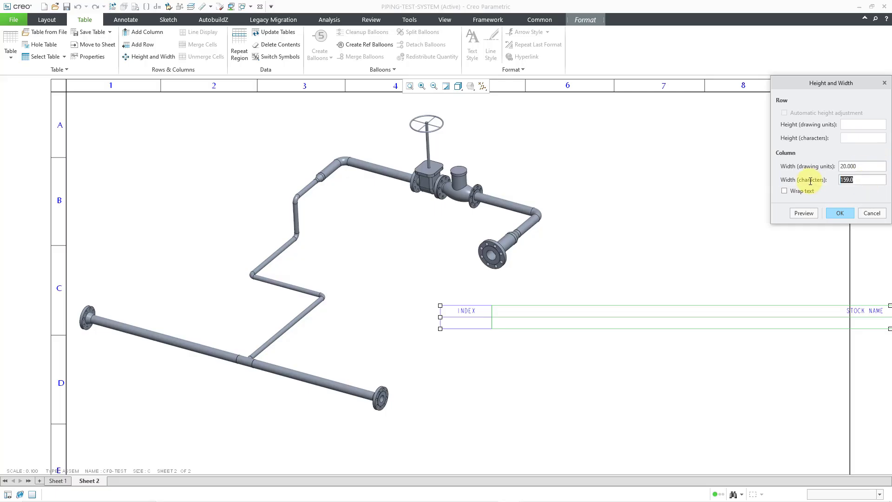
text(20)
click(841, 213)
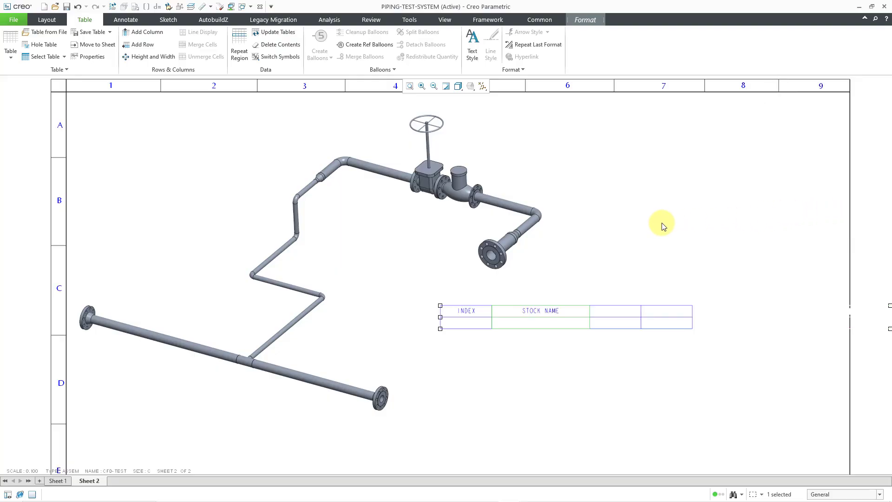
Widen the table's third column to the same width as the STOCK NAME column.
right_click(620, 313)
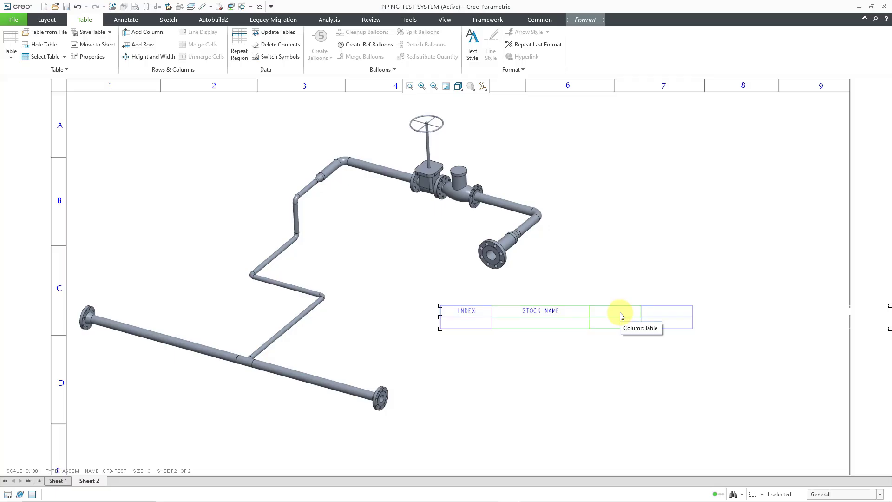
click(621, 314)
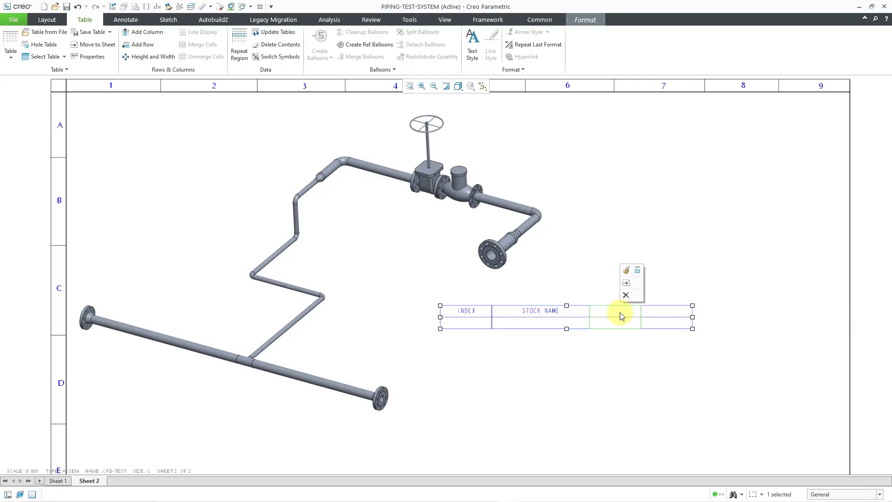
click(639, 271)
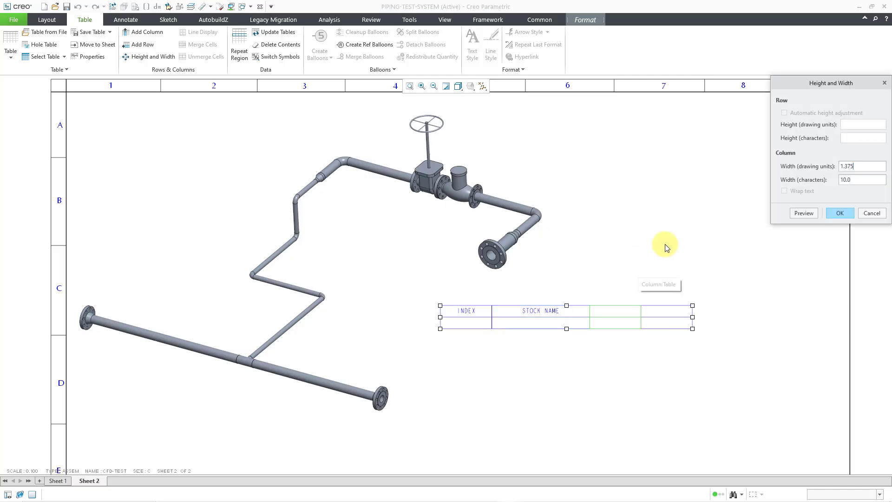
key(Tab)
click(839, 213)
Set the width of the table's fourth column to 15 characters.
click(723, 314)
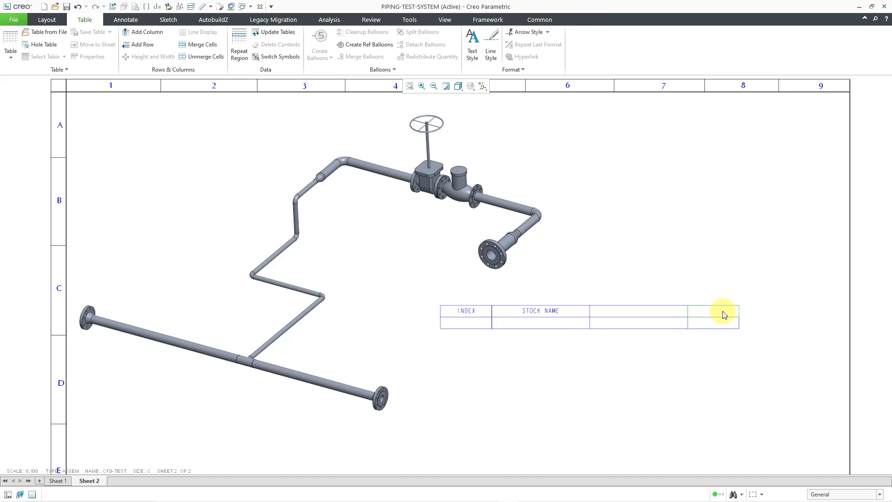
right_click(722, 312)
click(724, 314)
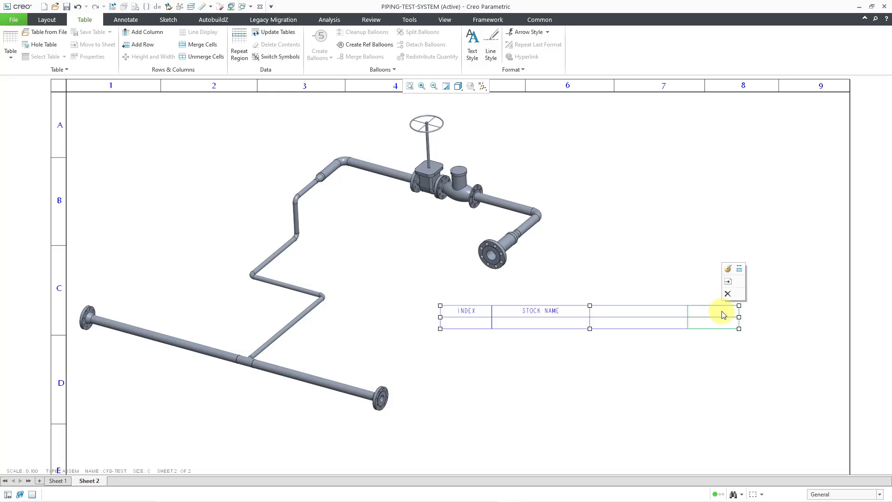
click(743, 272)
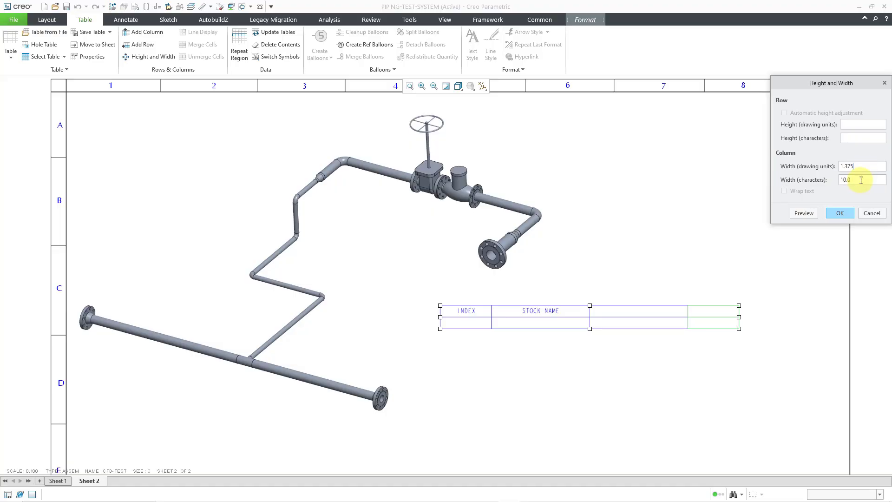
key(Tab)
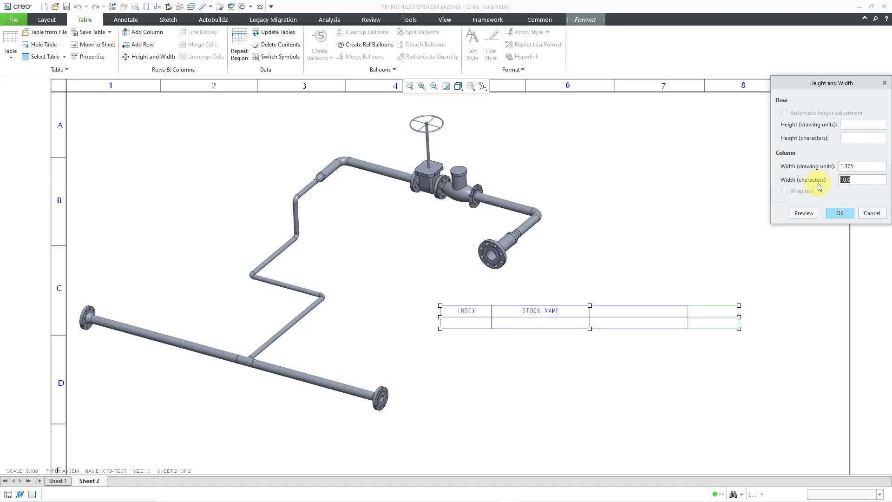
text(15)
click(837, 213)
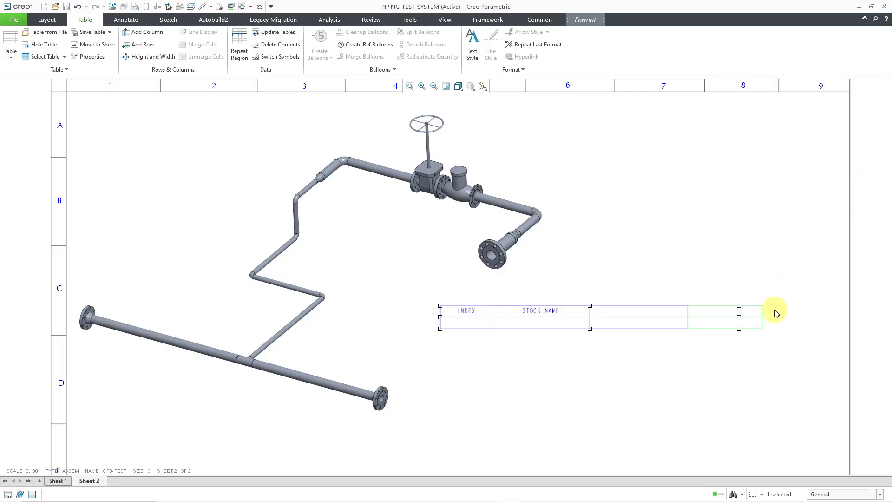
Enter the heading STOCK MATERIAL in the table's third column, centred horizontally with a text height of 0.125.
double_click(627, 314)
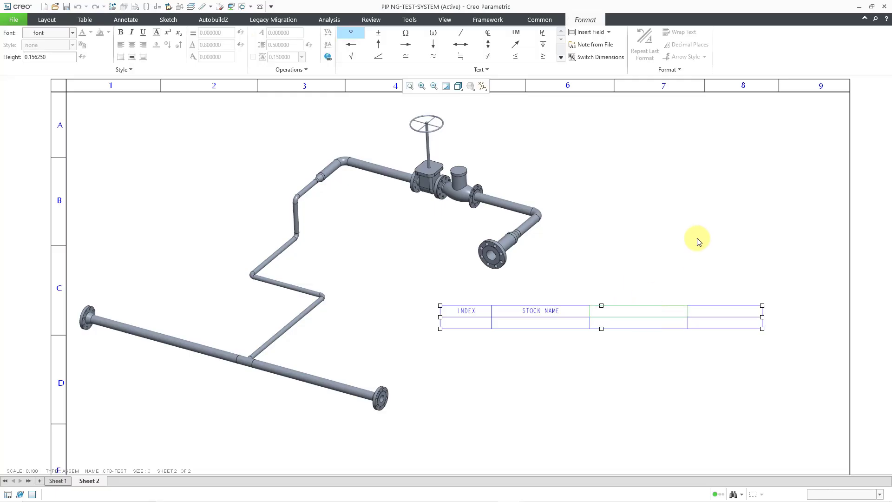
text(STOCK MATERIAL)
click(698, 239)
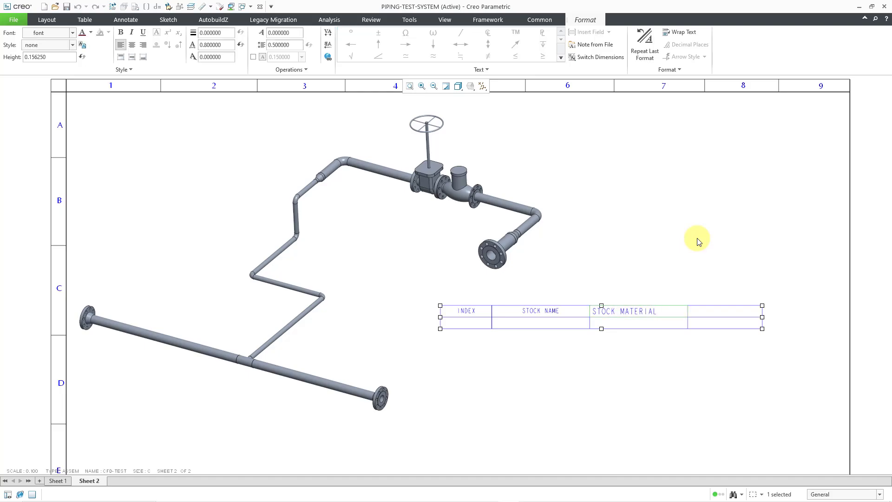
click(133, 46)
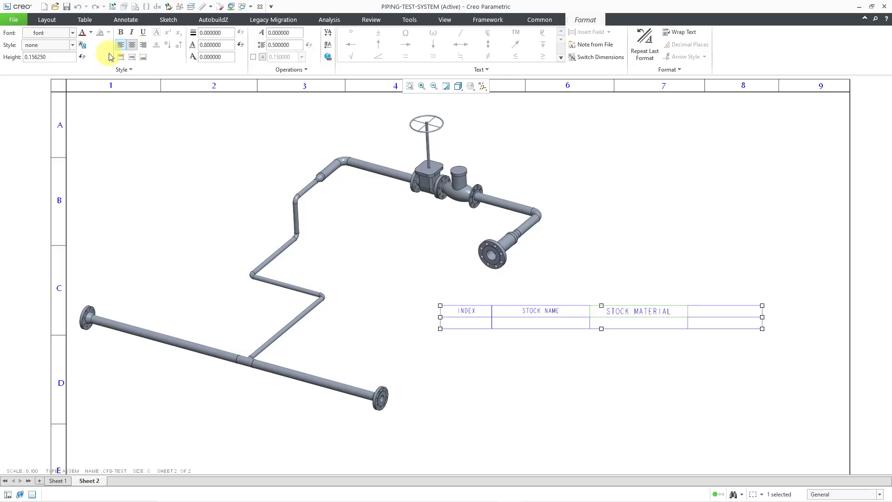
double_click(69, 58)
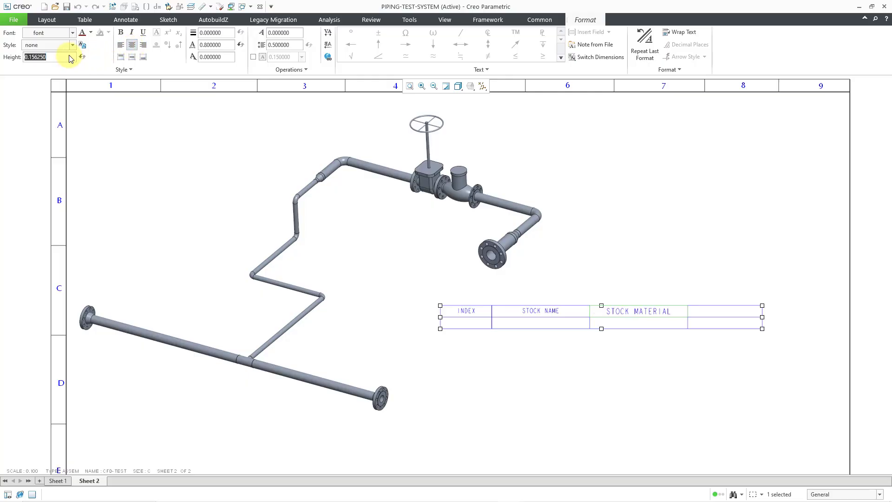
text(.125)
key(Return)
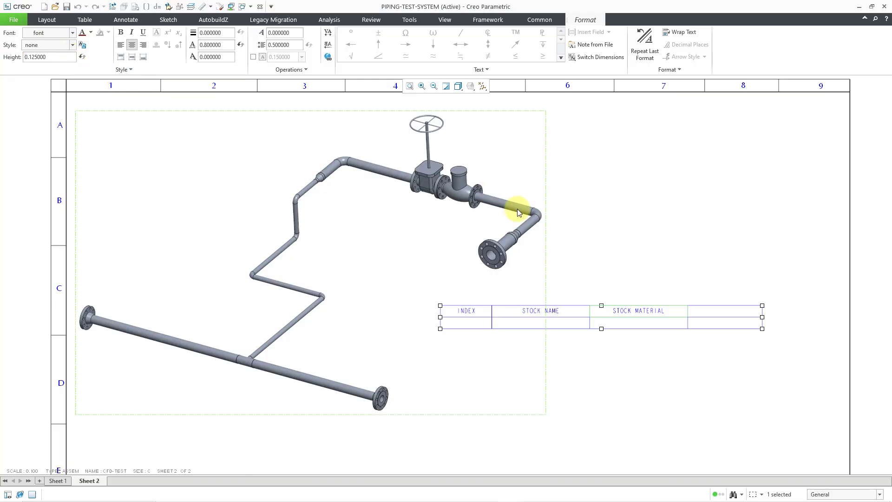
Enter the heading PRE CUT LENGTH in the table's fourth column, centred horizontally with a text height of 0.125.
double_click(713, 315)
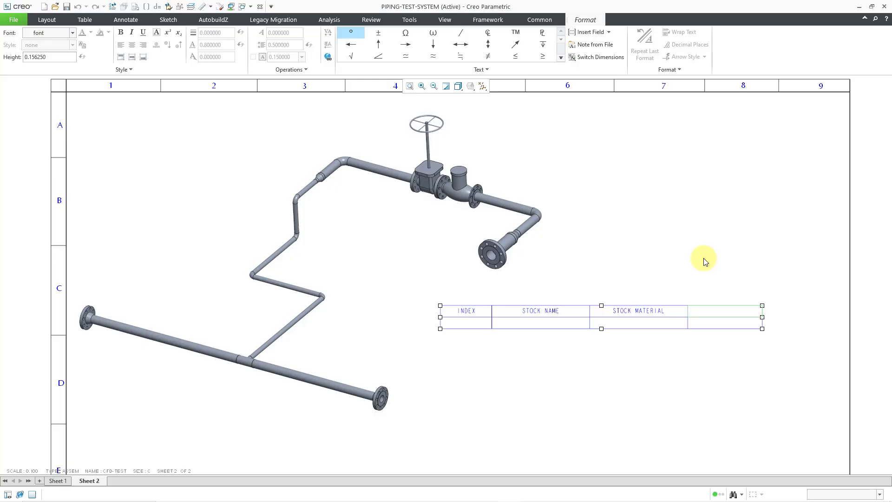
text(PRE CUT LENGTH)
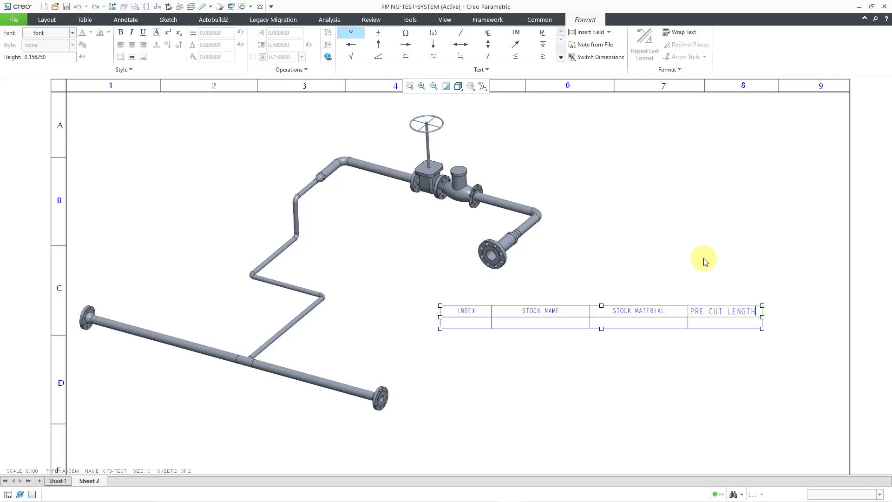
click(702, 255)
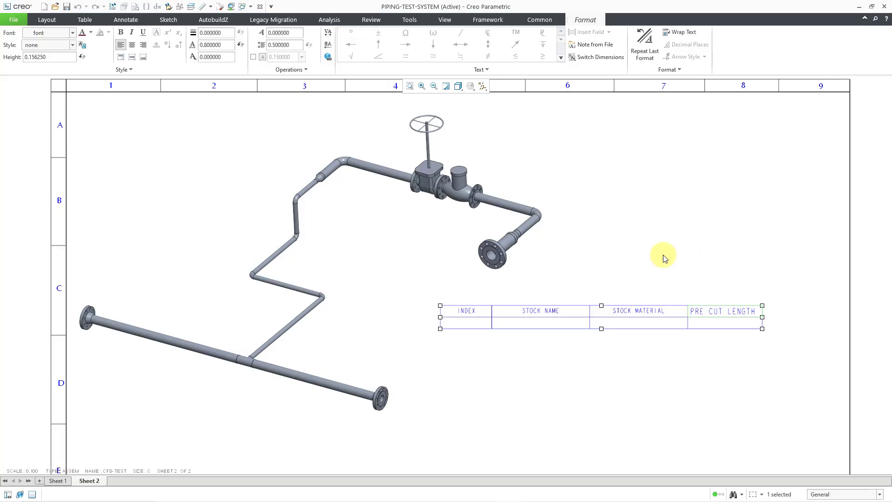
click(132, 45)
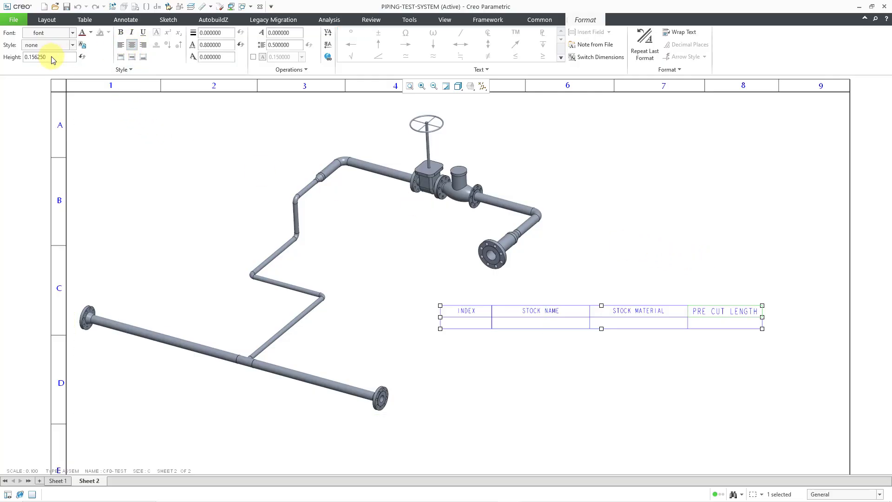
double_click(52, 59)
text(.125)
key(Return)
click(677, 417)
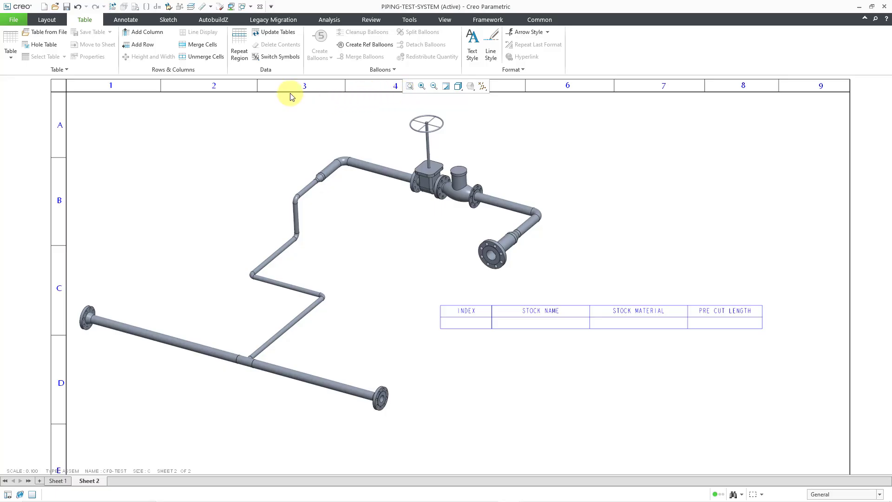
Add a simple repeat region spanning the table's second row from the INDEX column to the PRE CUT LENGTH column.
click(240, 57)
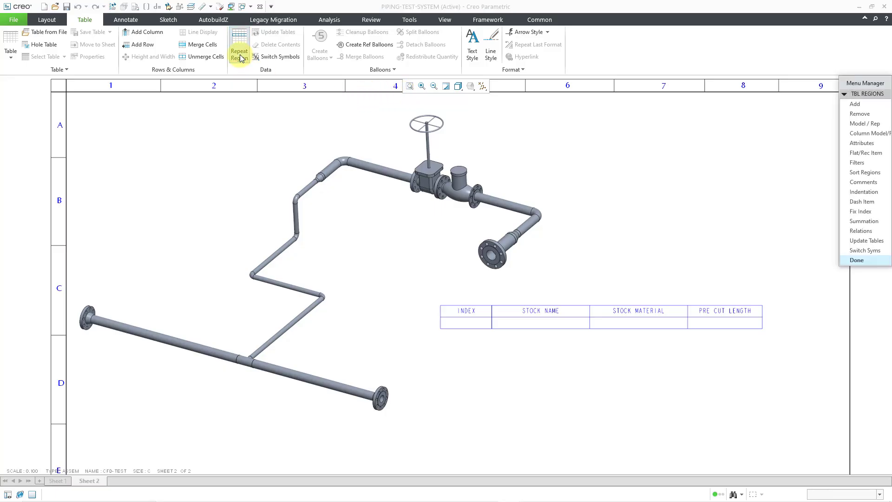
click(863, 105)
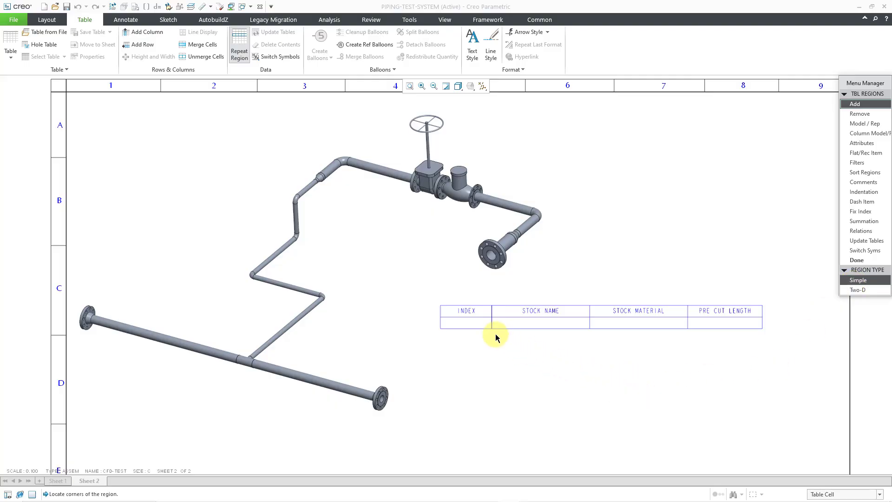
click(473, 323)
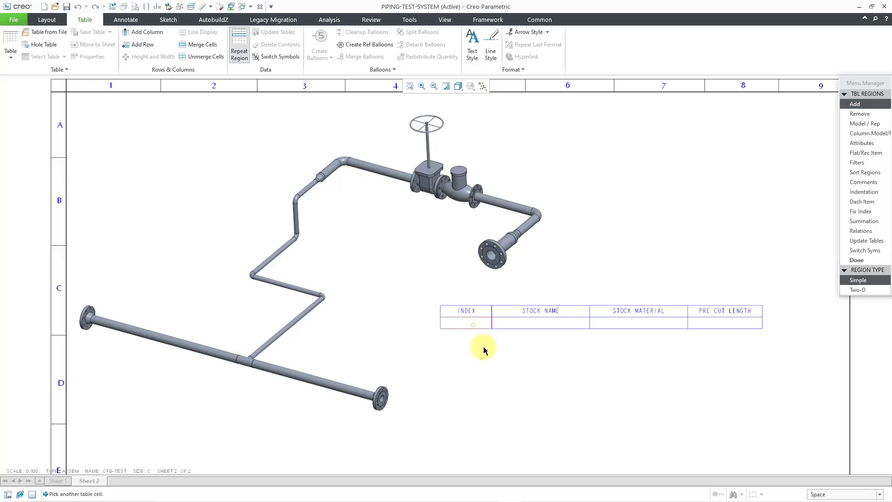
click(722, 325)
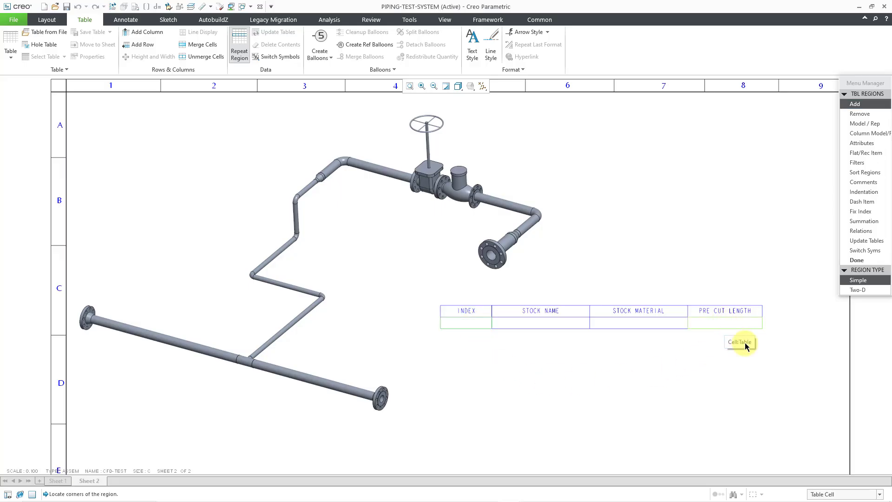
click(857, 260)
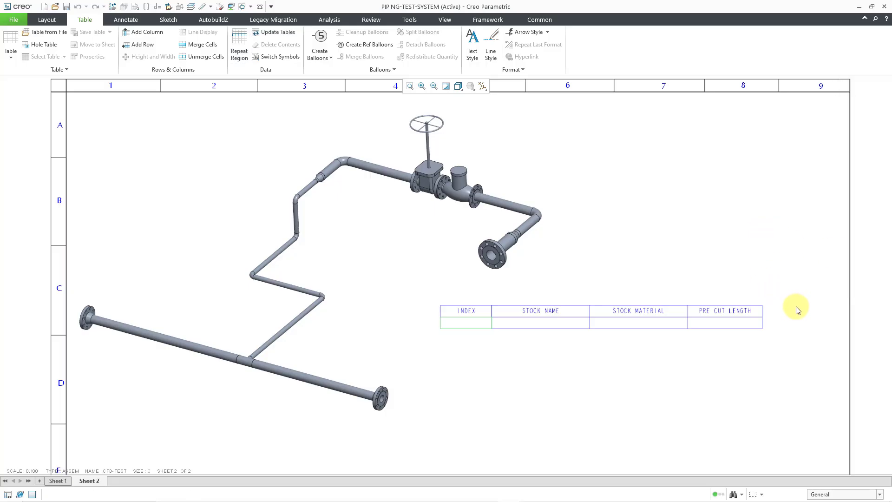
Assign the report symbol rpt.index to the cell below the INDEX heading.
mouse_move(798, 310)
middle_down()
mouse_move(774, 244)
mouse_move(697, 294)
mouse_move(587, 279)
middle_up()
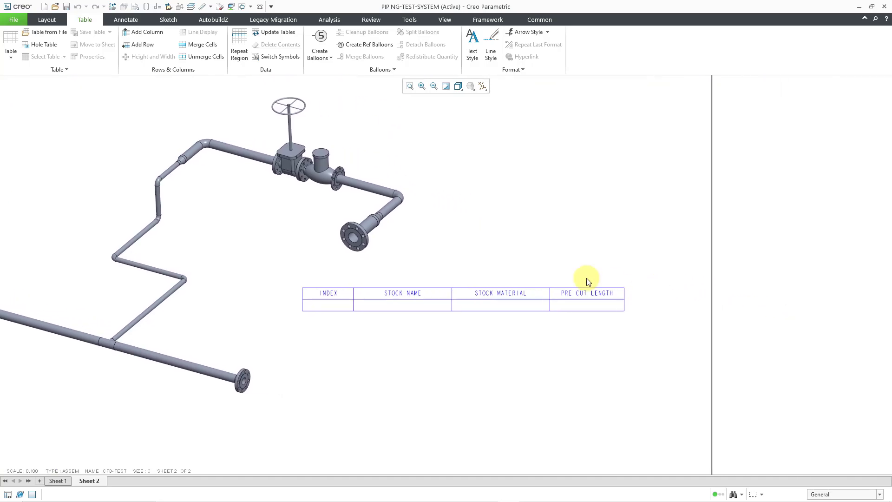
mouse_move(512, 272)
ctrl+middle_down()
mouse_move(512, 323)
mouse_move(572, 333)
ctrl+middle_up()
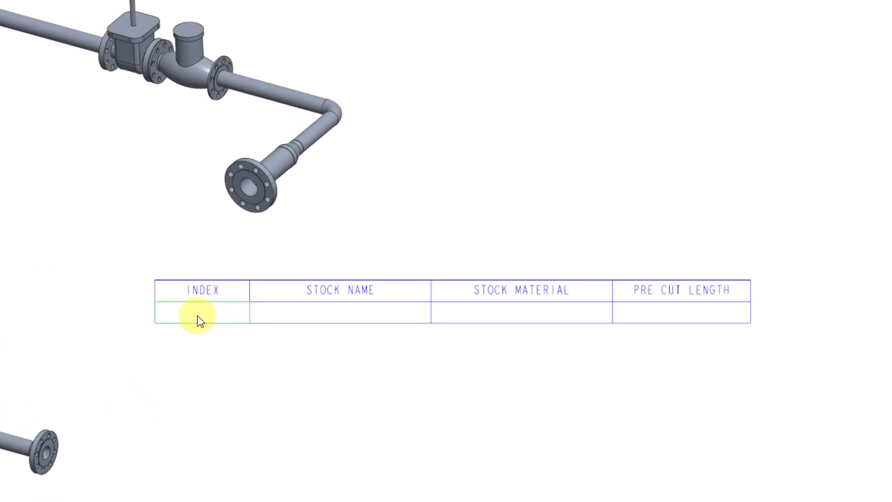
double_click(200, 314)
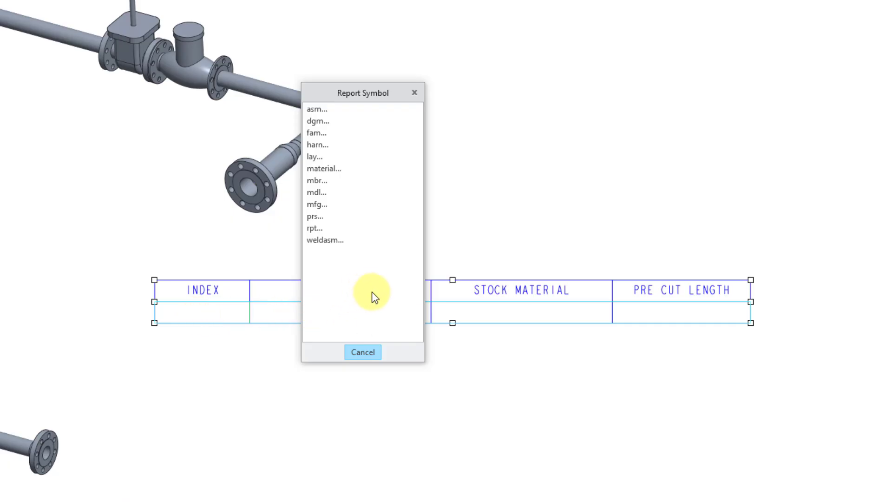
click(315, 229)
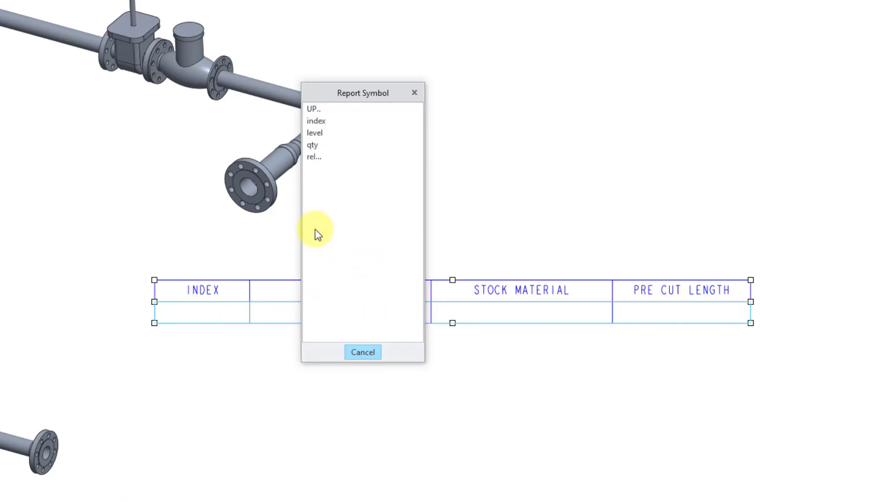
click(318, 121)
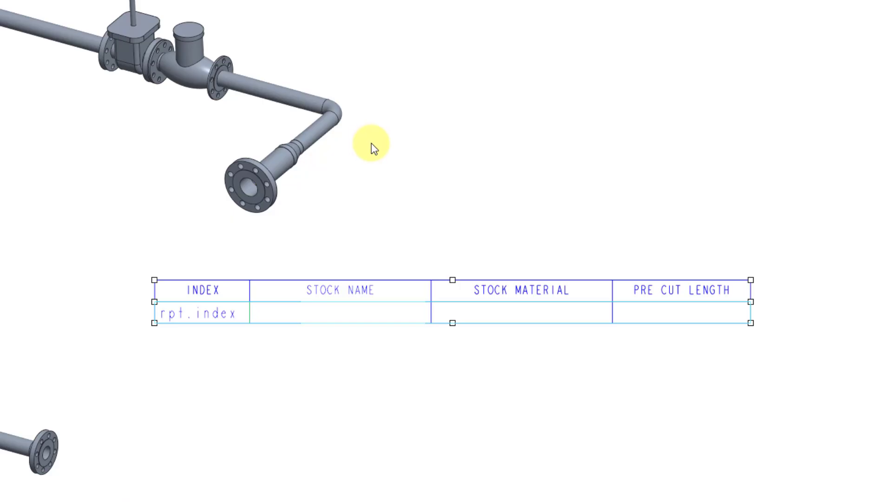
Assign the report symbol asm.mbr.pipe.stock.name to the cell below the STOCK NAME heading.
click(369, 312)
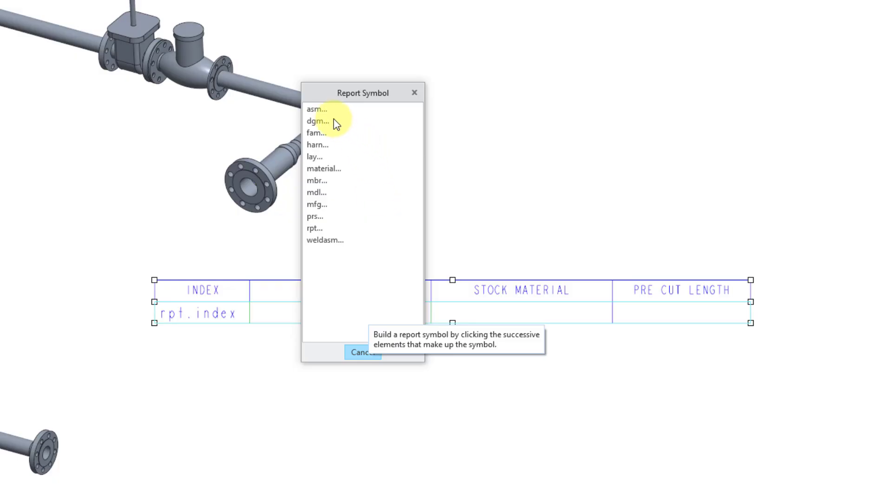
click(319, 110)
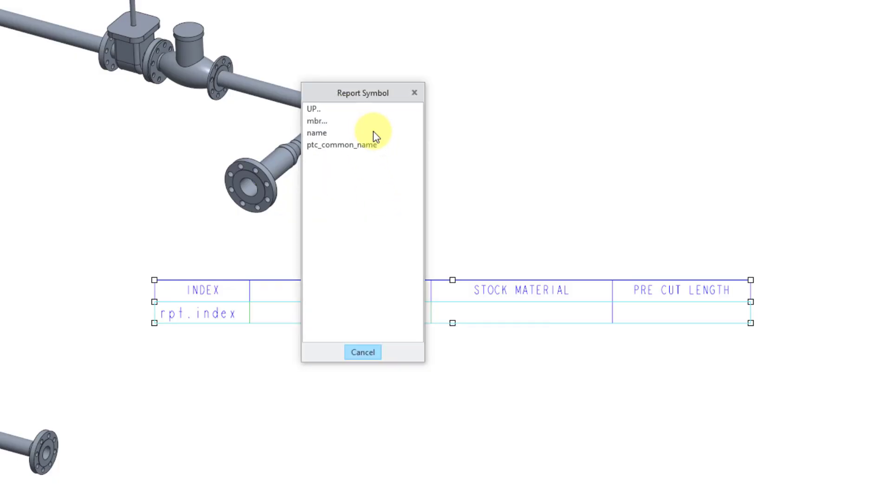
click(320, 124)
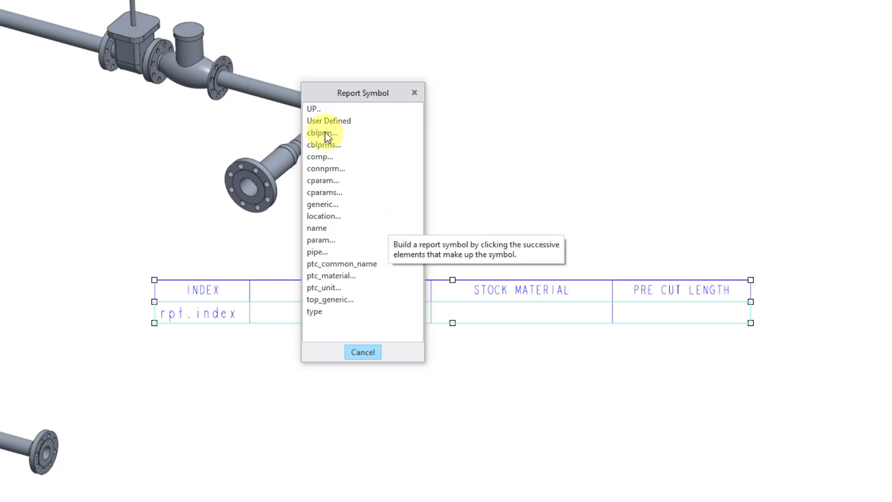
click(319, 253)
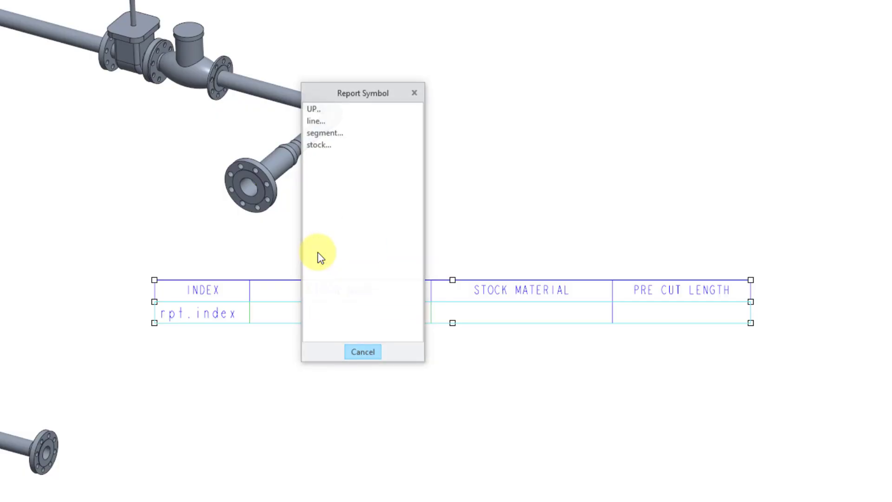
click(323, 145)
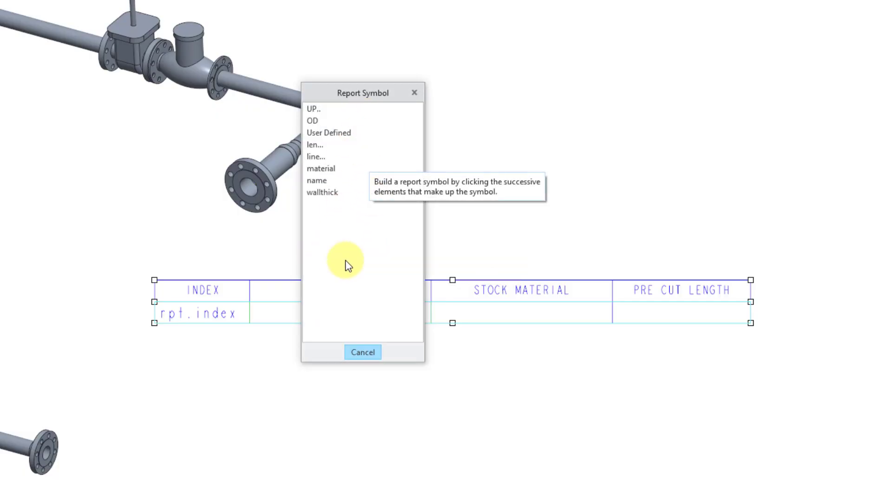
click(322, 180)
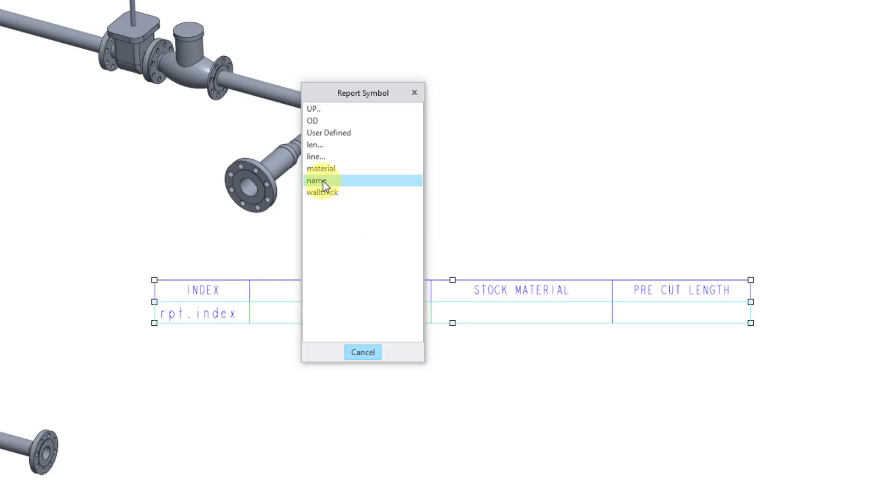
Assign the report symbol asm.mbr.pipe.stock.material to the cell below the STOCK MATERIAL heading.
double_click(507, 323)
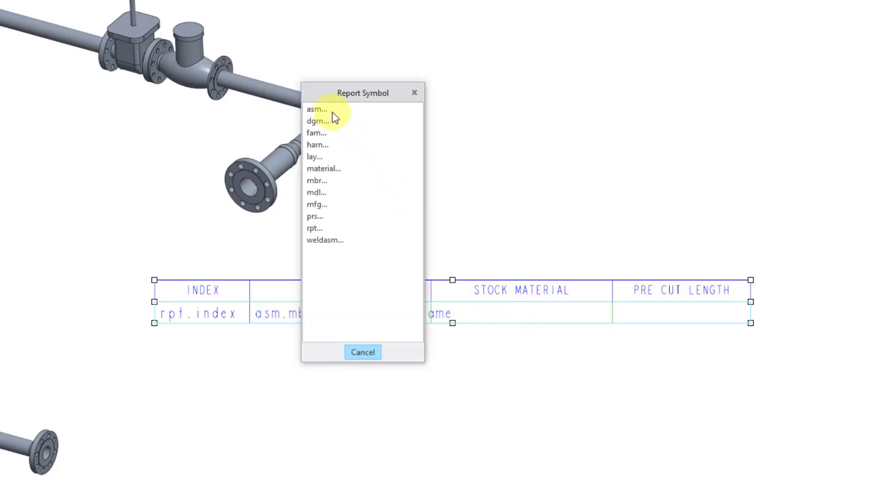
click(320, 110)
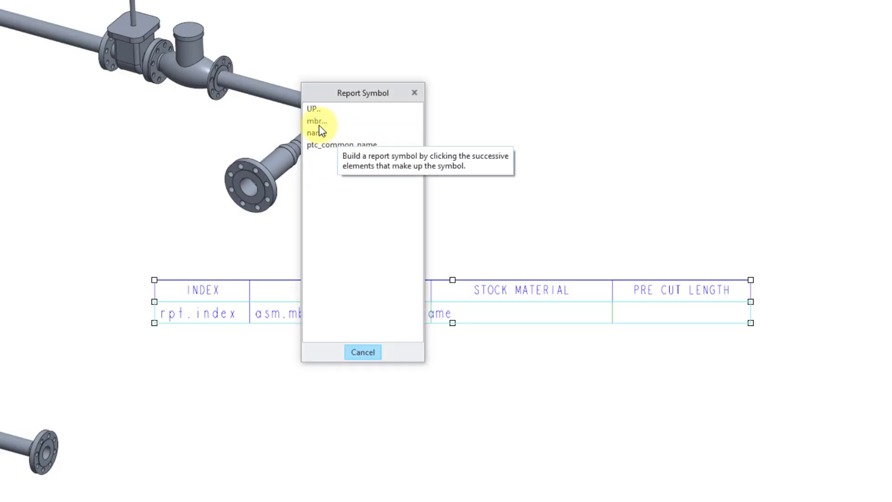
click(318, 122)
click(320, 253)
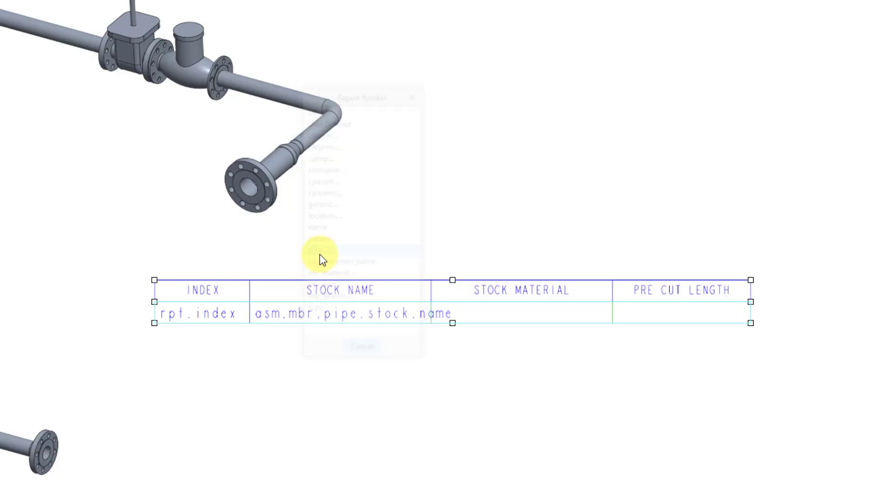
click(323, 146)
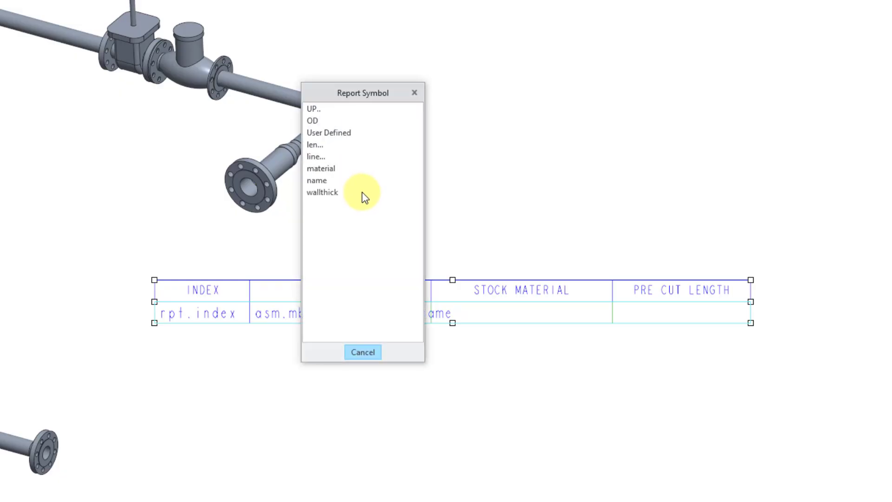
click(328, 170)
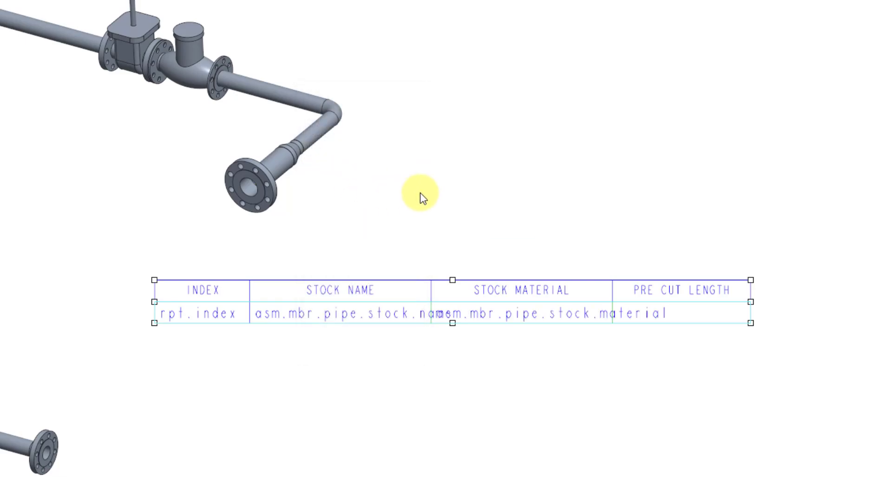
Assign the report symbol asm.mbr.pipe.stock.len.pre_cut to the cell below the PRE CUT LENGTH heading.
double_click(709, 311)
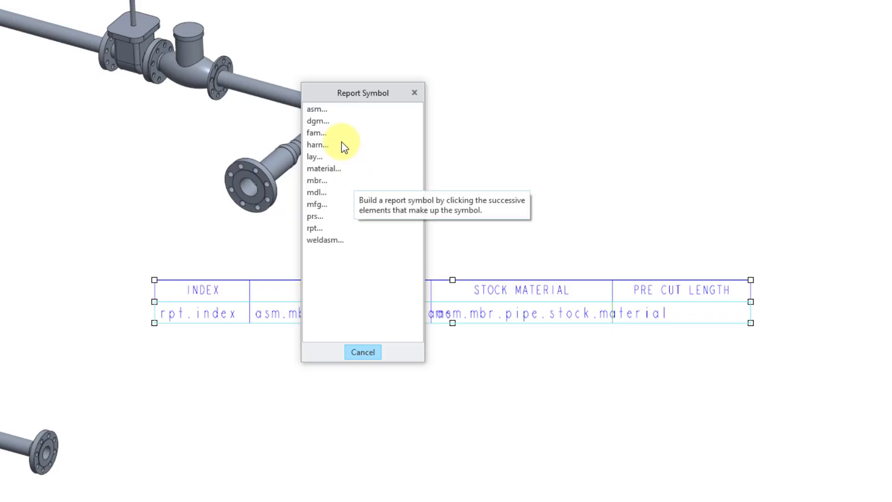
click(316, 110)
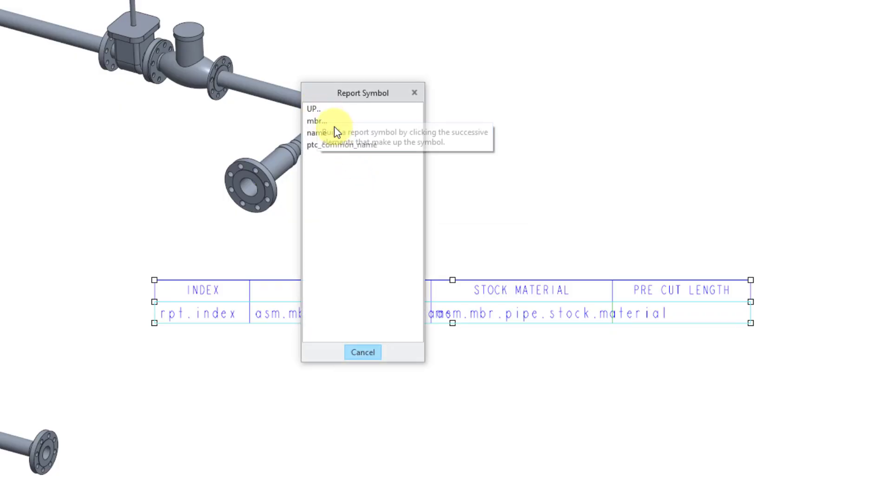
click(319, 122)
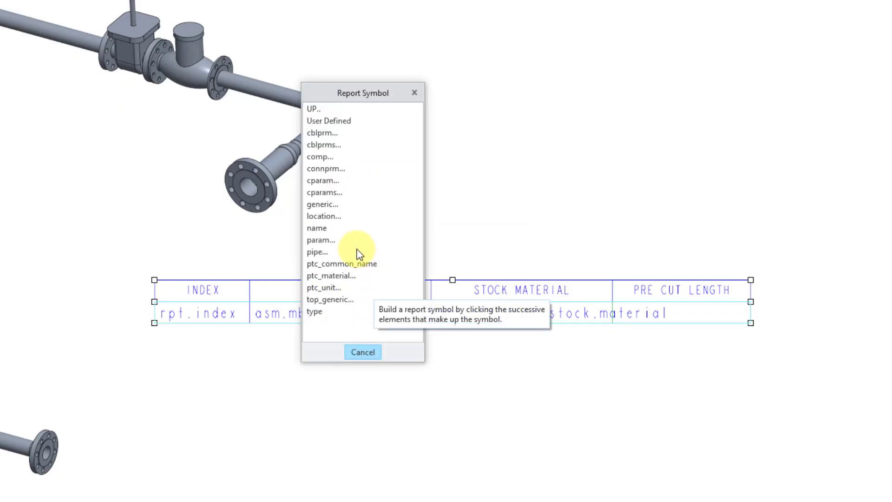
click(312, 252)
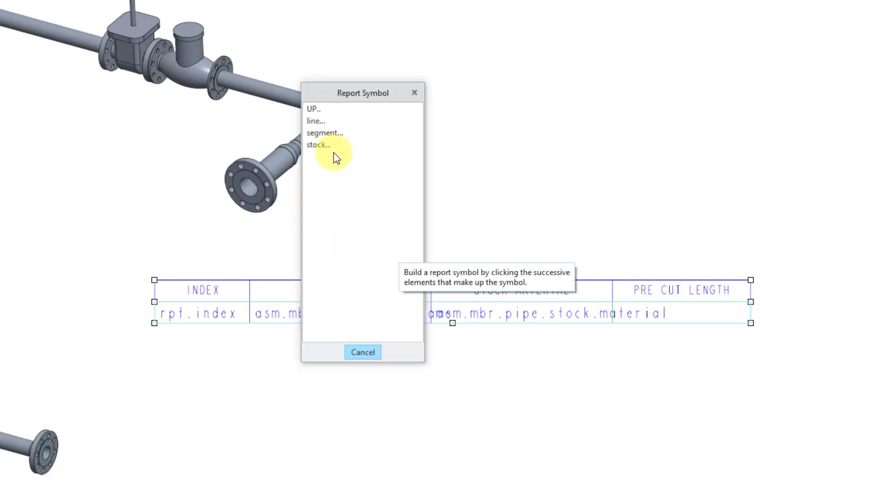
click(325, 145)
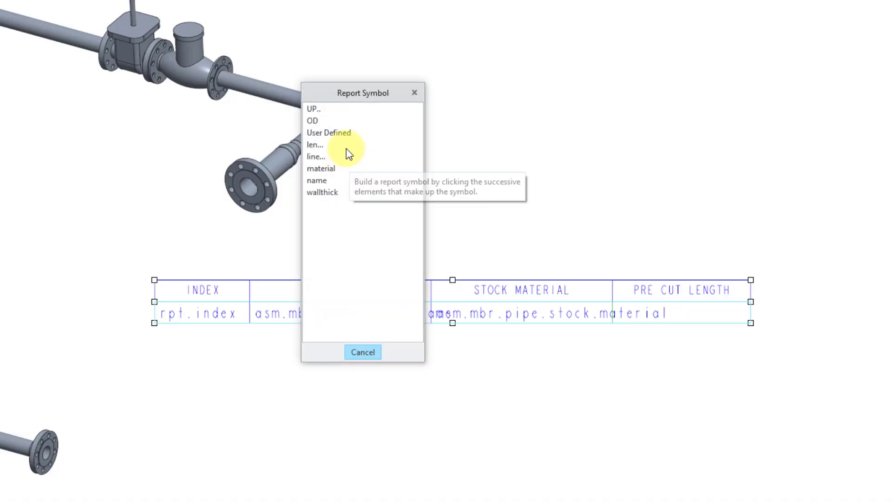
click(316, 145)
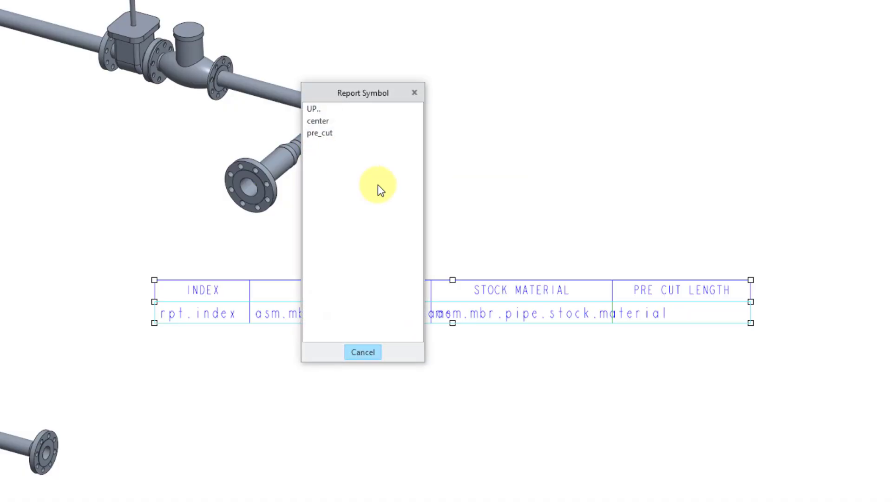
click(327, 133)
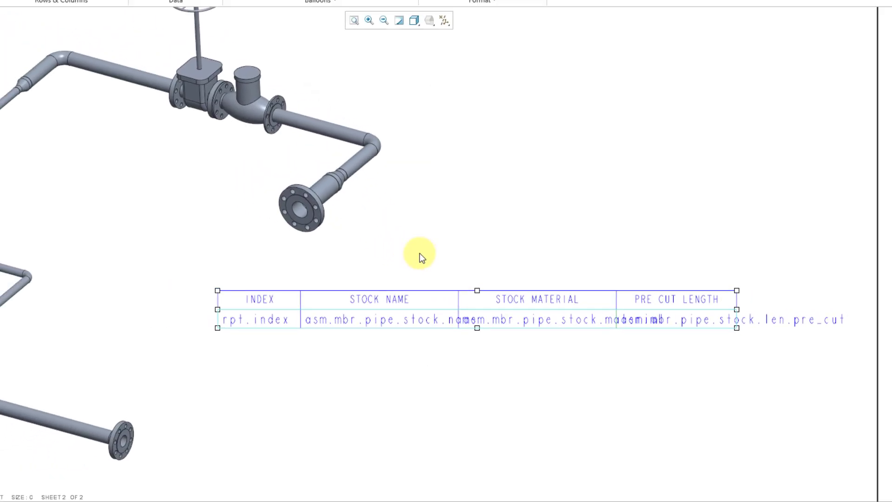
click(419, 253)
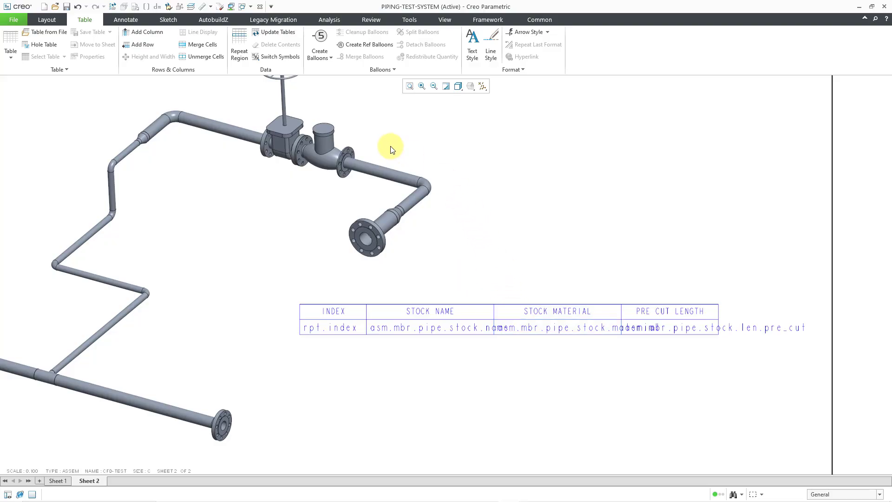
Update the tables and set the repeat region's attributes to No Duplicates and Recursive.
click(278, 32)
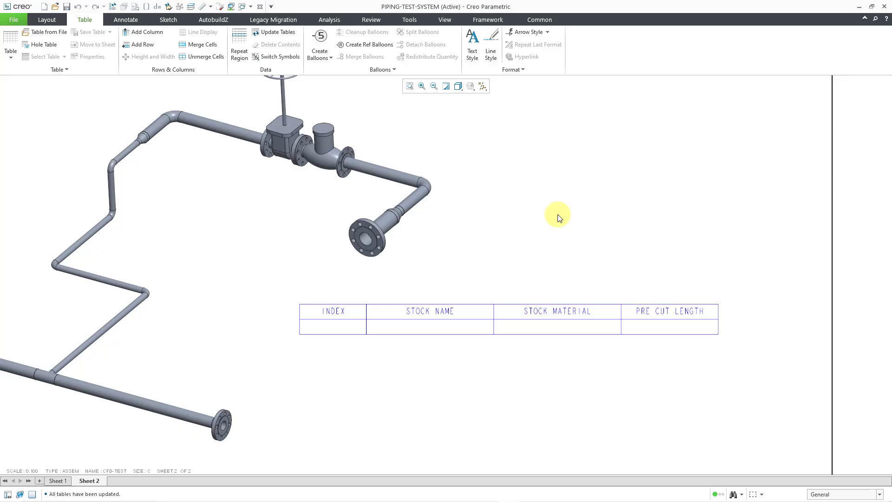
click(237, 55)
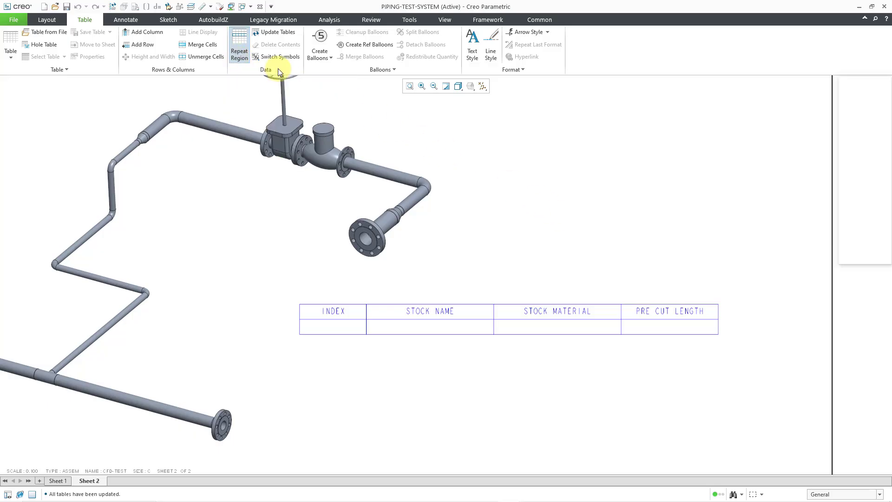
click(853, 144)
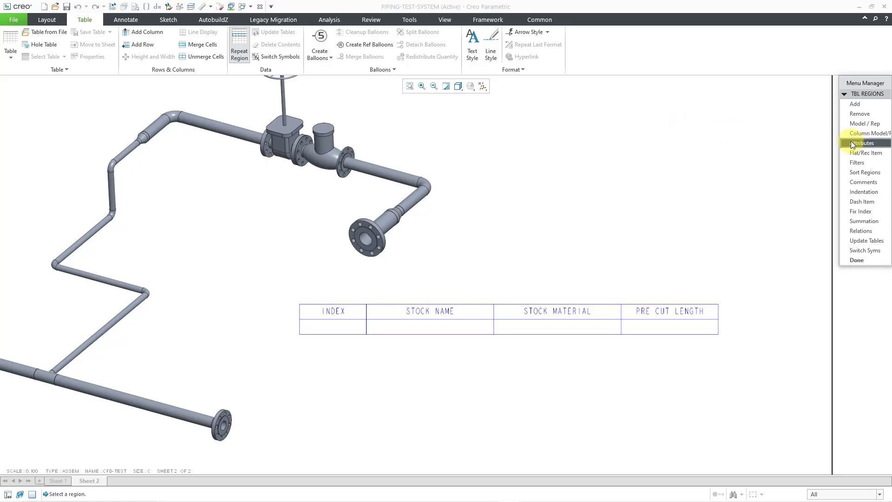
click(562, 327)
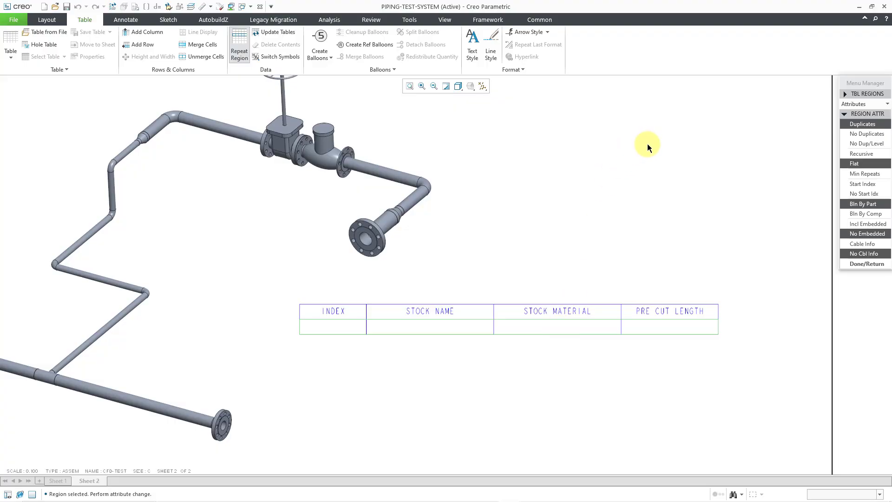
click(866, 133)
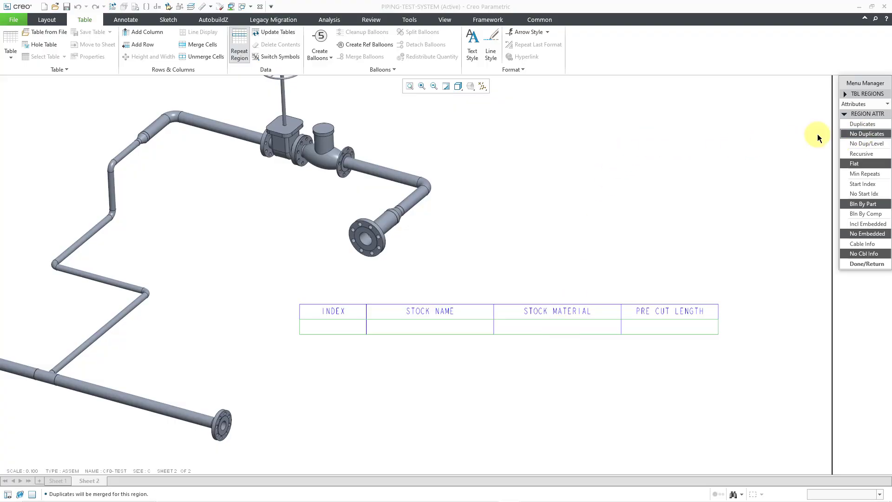
click(866, 153)
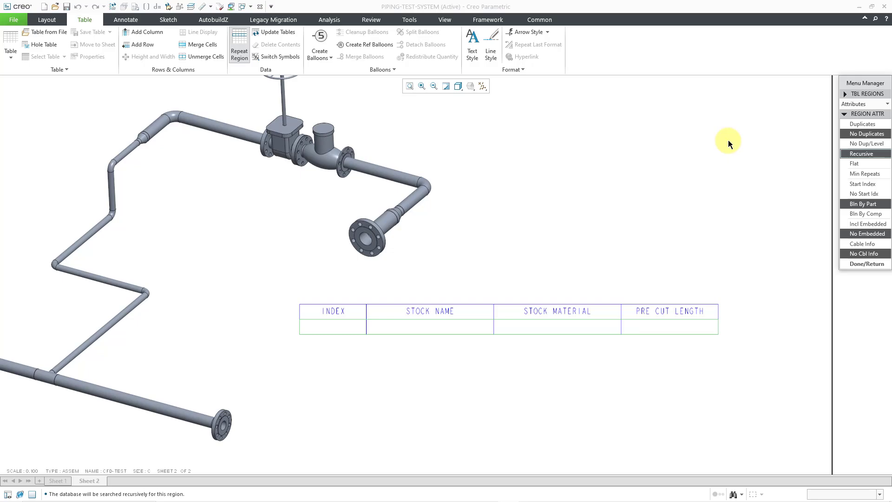
click(856, 265)
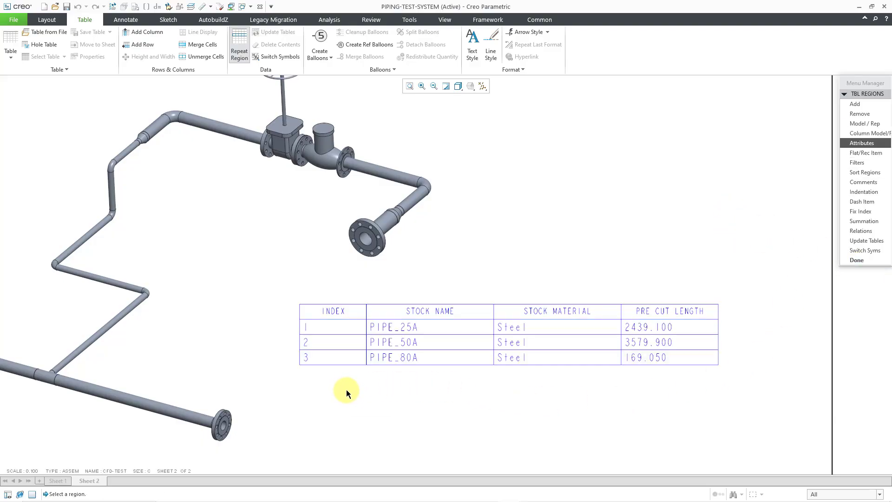
click(332, 329)
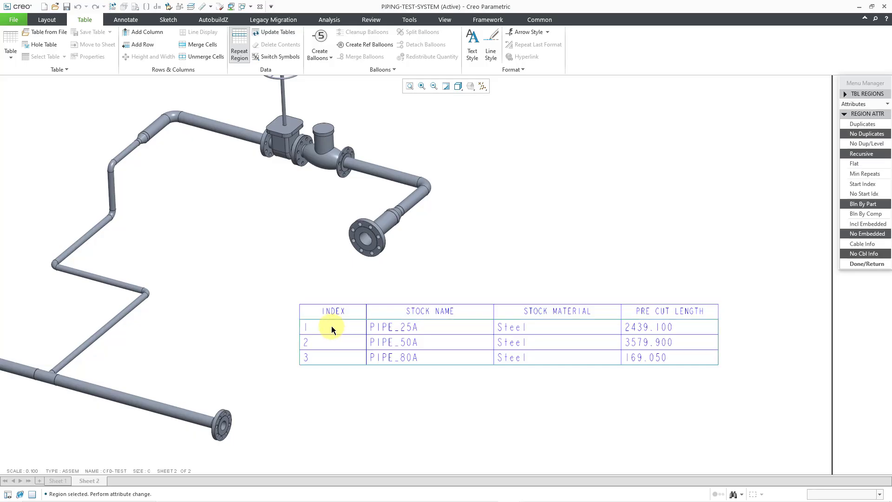
click(874, 264)
click(873, 263)
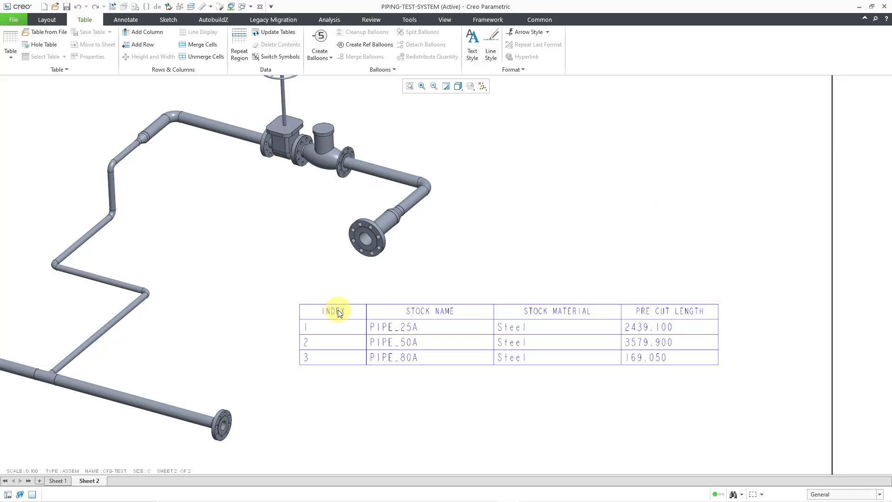
Center the repeat region's values horizontally in the INDEX and PRE CUT LENGTH columns.
click(328, 331)
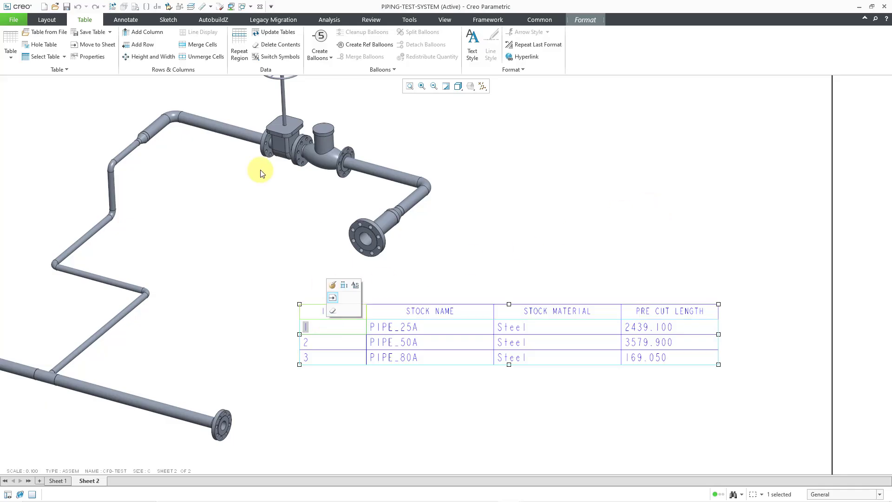
click(586, 19)
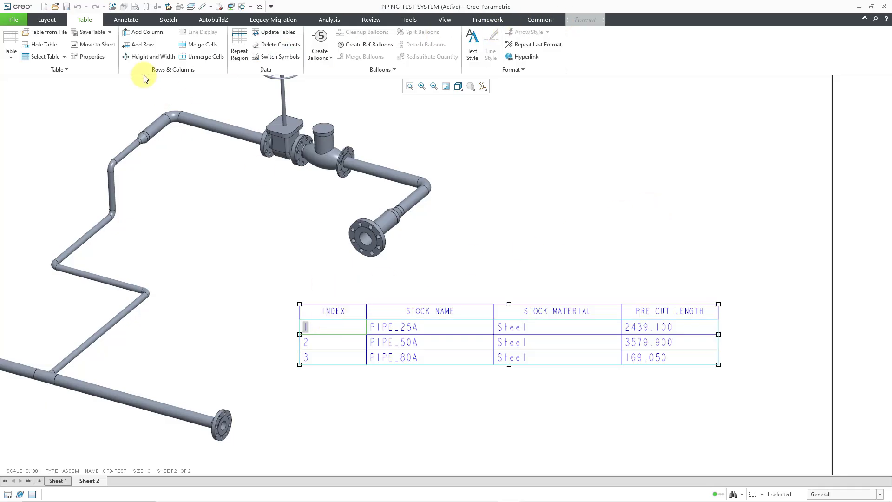
click(132, 45)
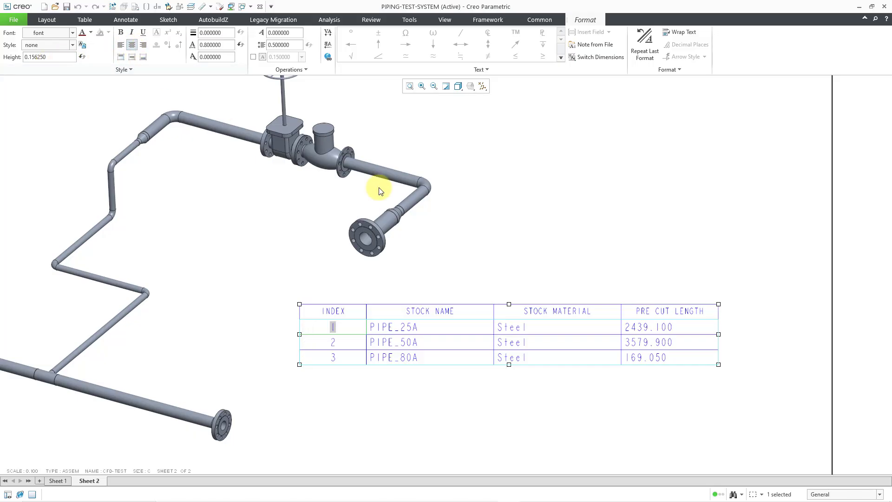
click(690, 327)
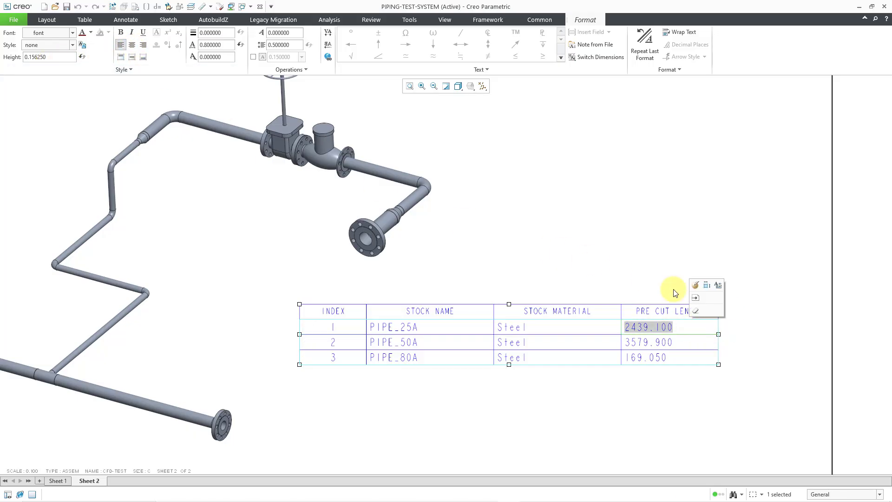
click(132, 46)
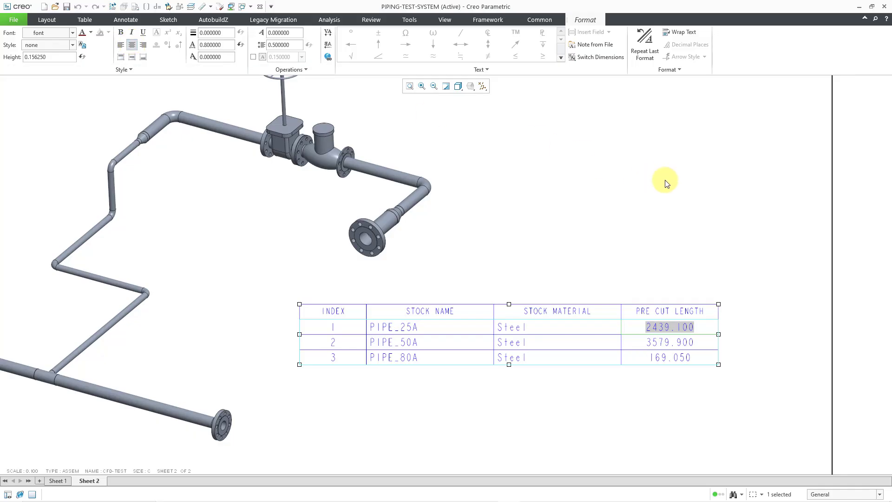
click(790, 269)
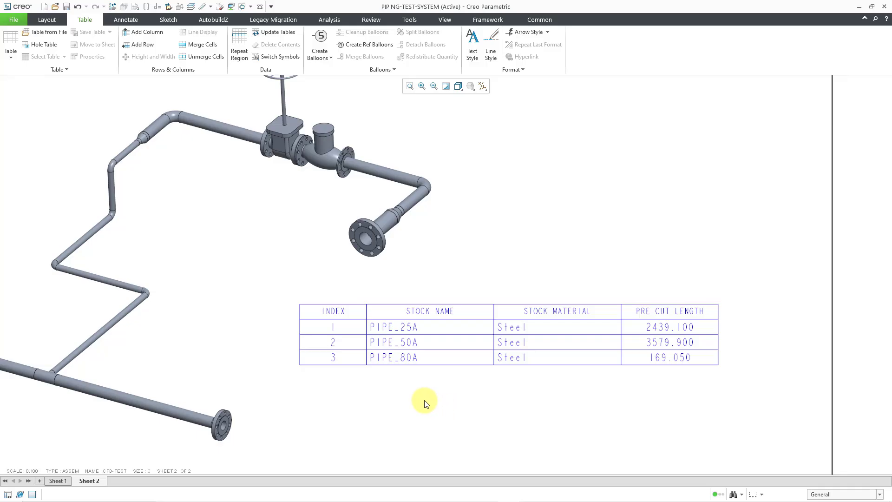
Save the whole stock table as a table file named piping_spool in the C:\Creo\Tables_MCAE folder.
click(343, 361)
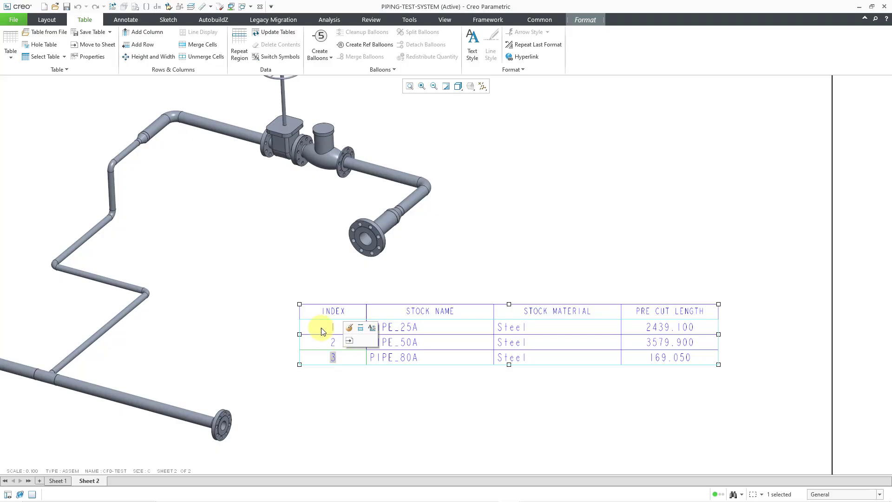
click(50, 57)
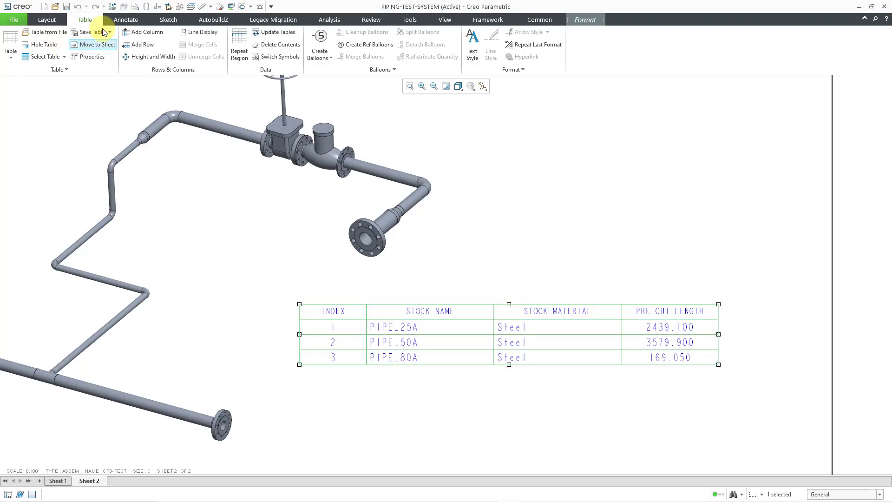
click(110, 31)
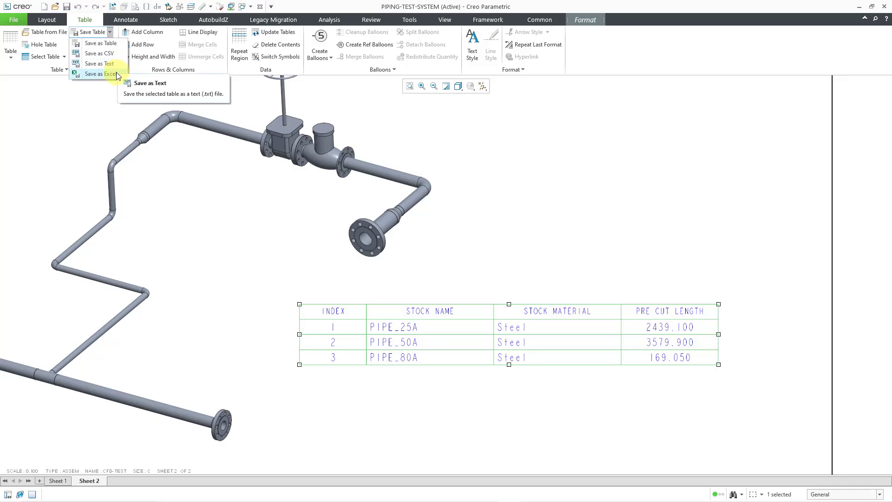
click(112, 44)
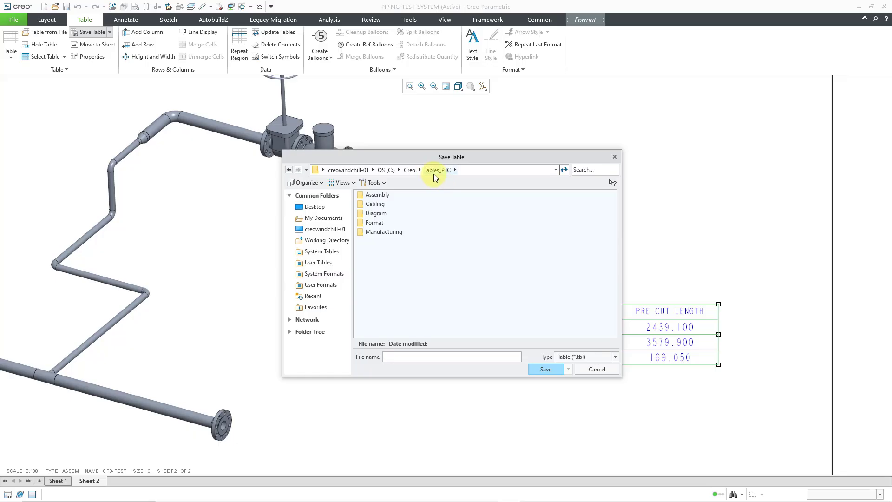
click(409, 170)
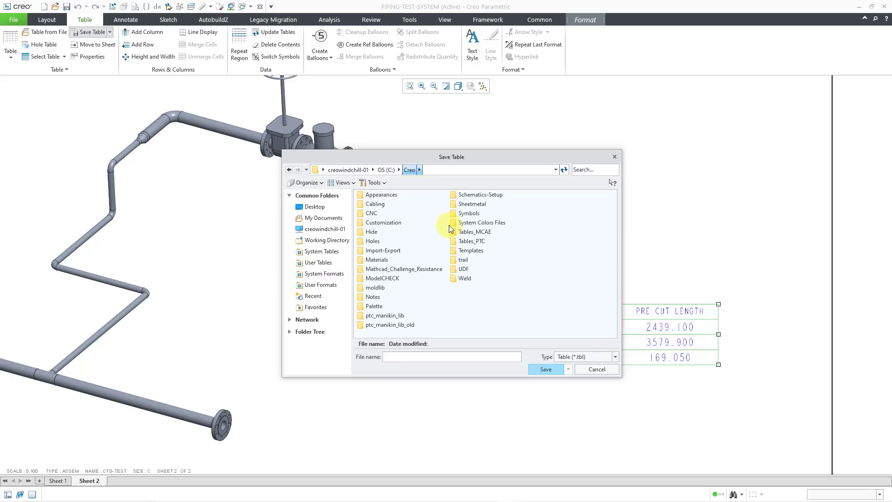
double_click(472, 229)
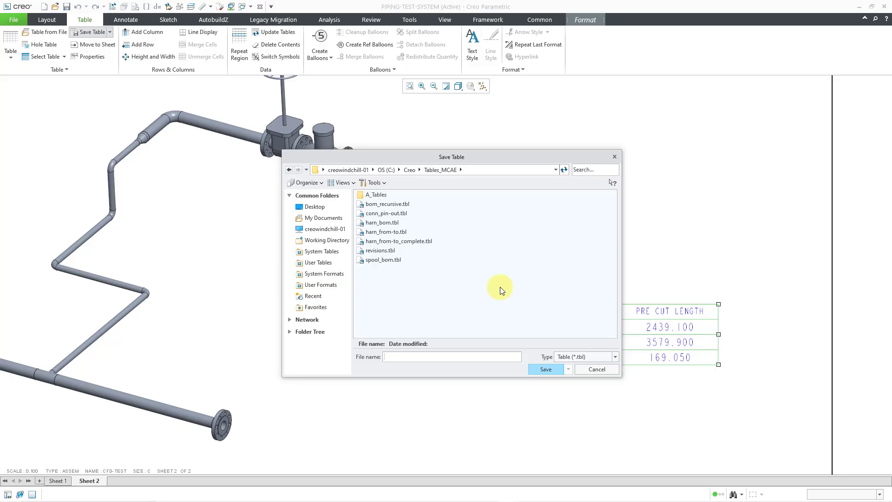
text(piping_spool)
key(Return)
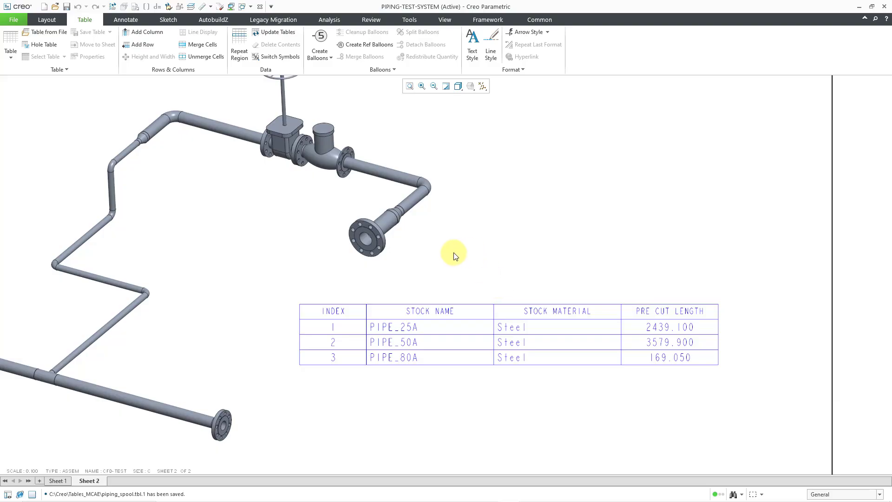
Insert the table file piping_spool.tbl from the C:\Creo\Tables_MCAE folder, placing it above the existing stock table, beside the pipe's end flange.
click(45, 32)
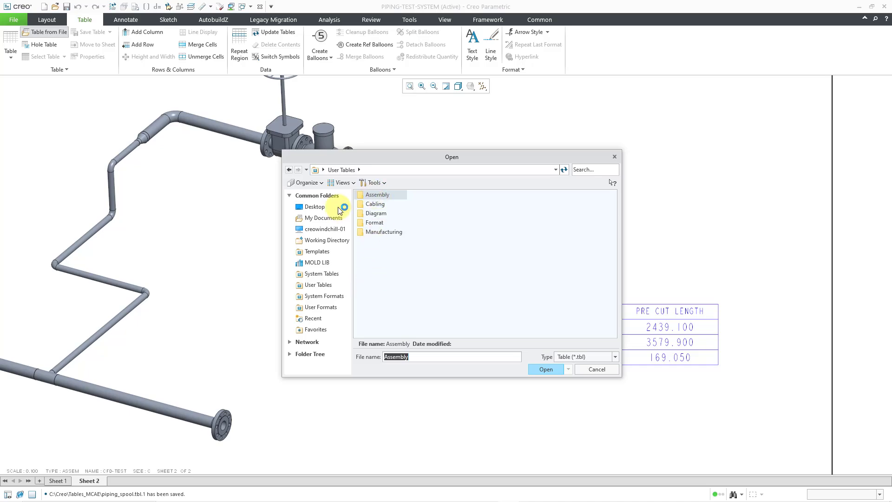
click(323, 288)
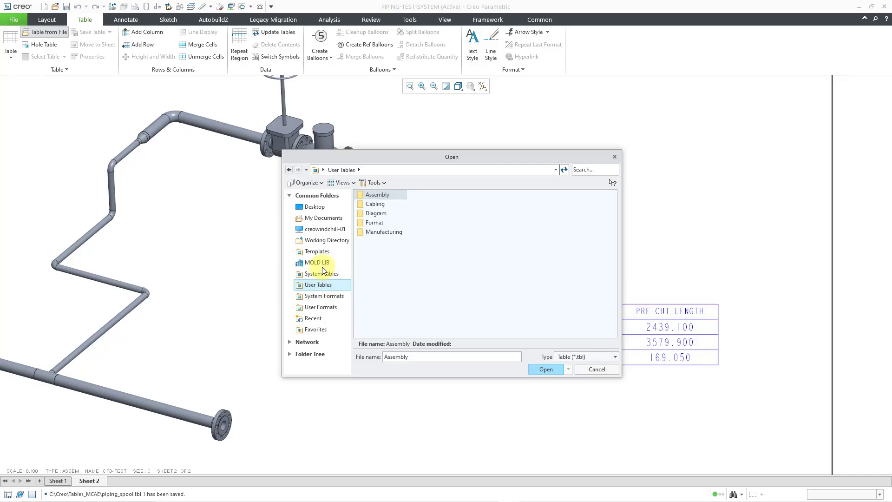
click(335, 240)
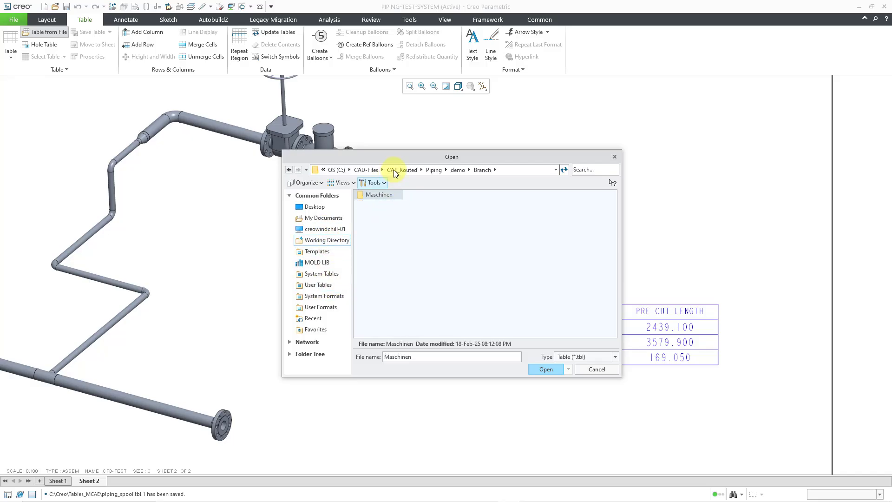
click(349, 170)
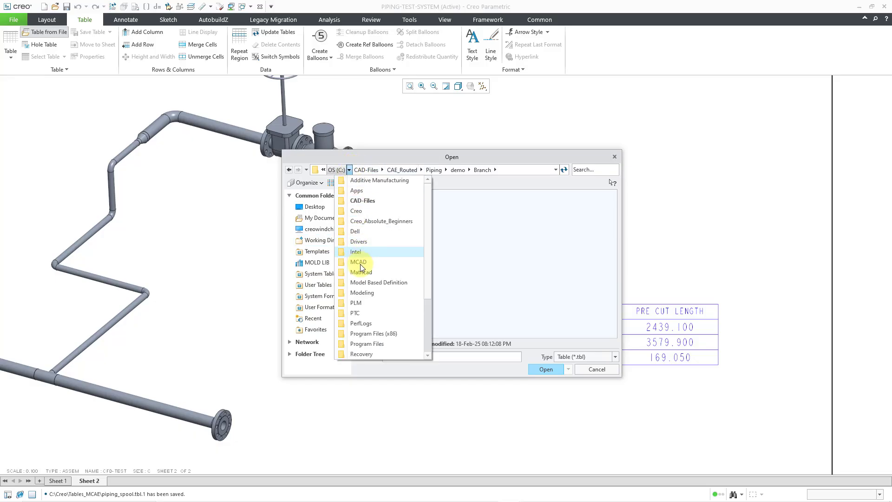
click(357, 212)
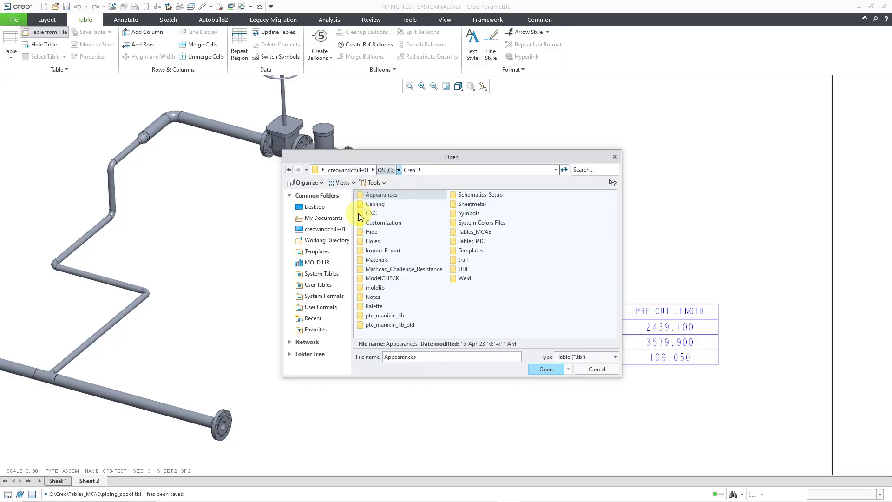
double_click(473, 232)
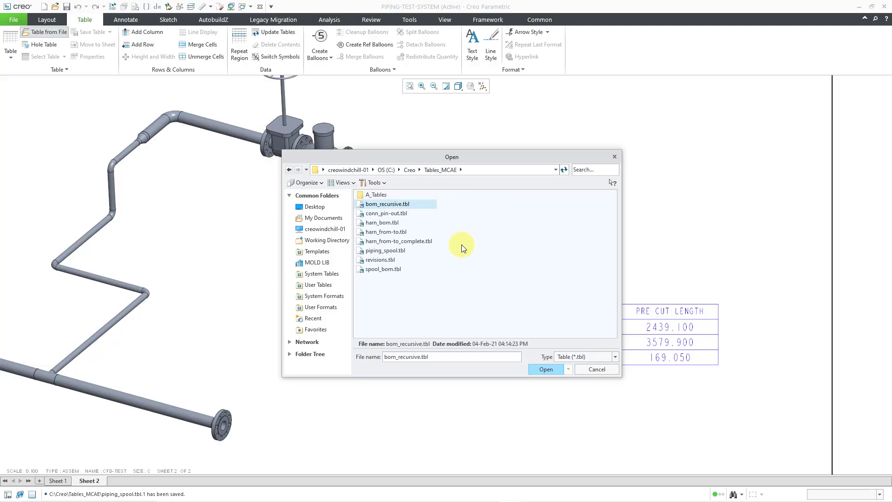
click(389, 252)
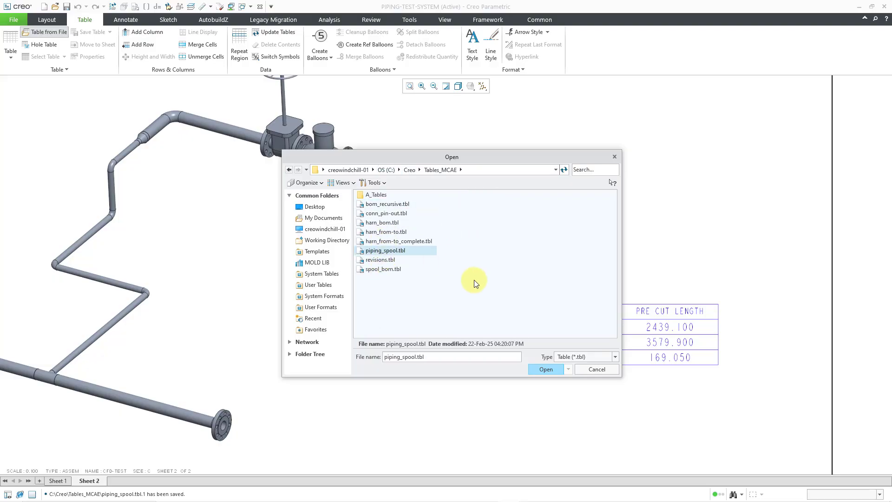
click(541, 370)
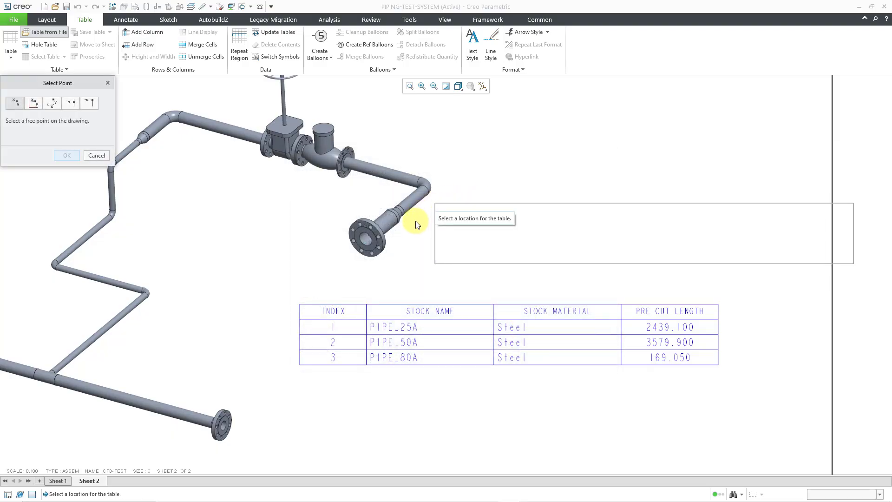
click(428, 225)
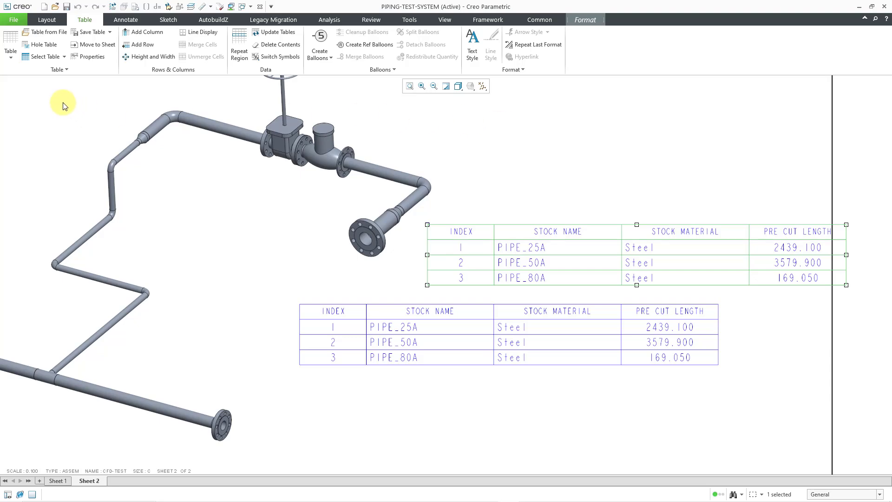
View the Quick Tables gallery with its recent tables, and close it without inserting one.
click(9, 60)
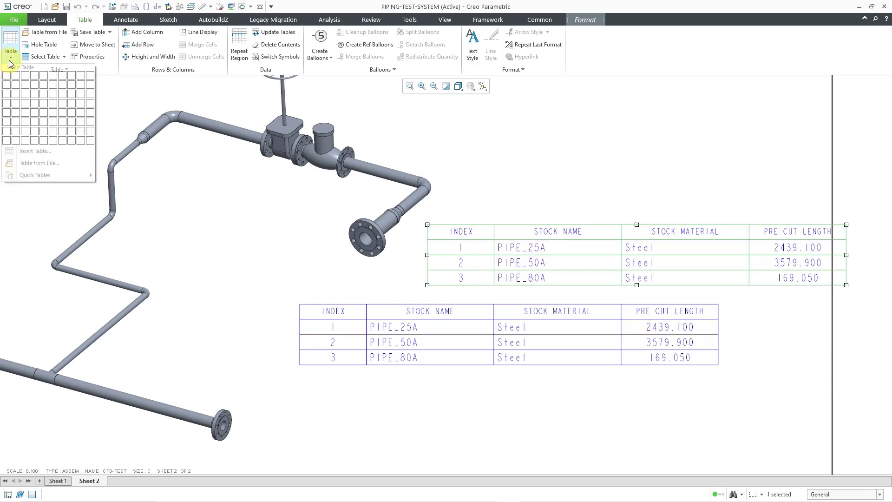
mouse_move(49, 173)
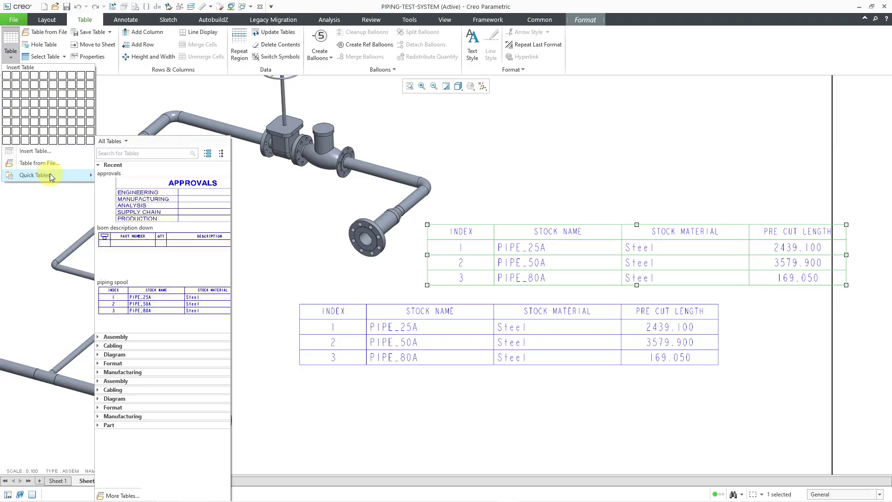
click(620, 395)
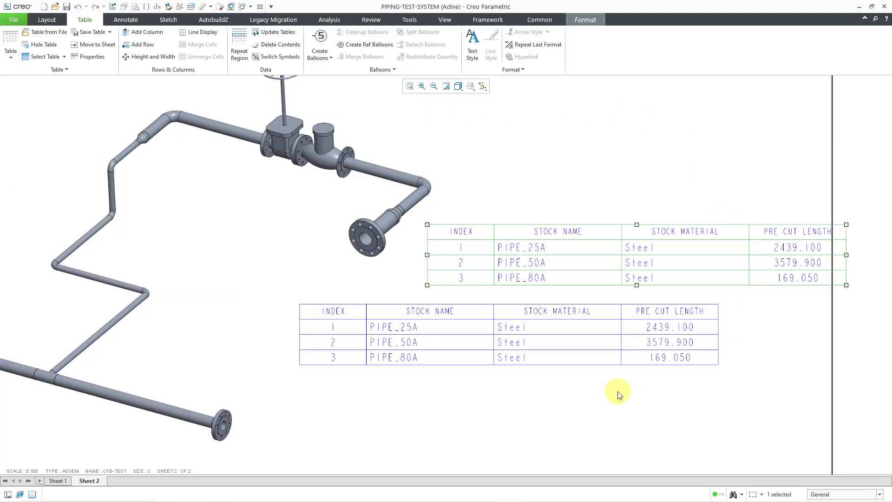